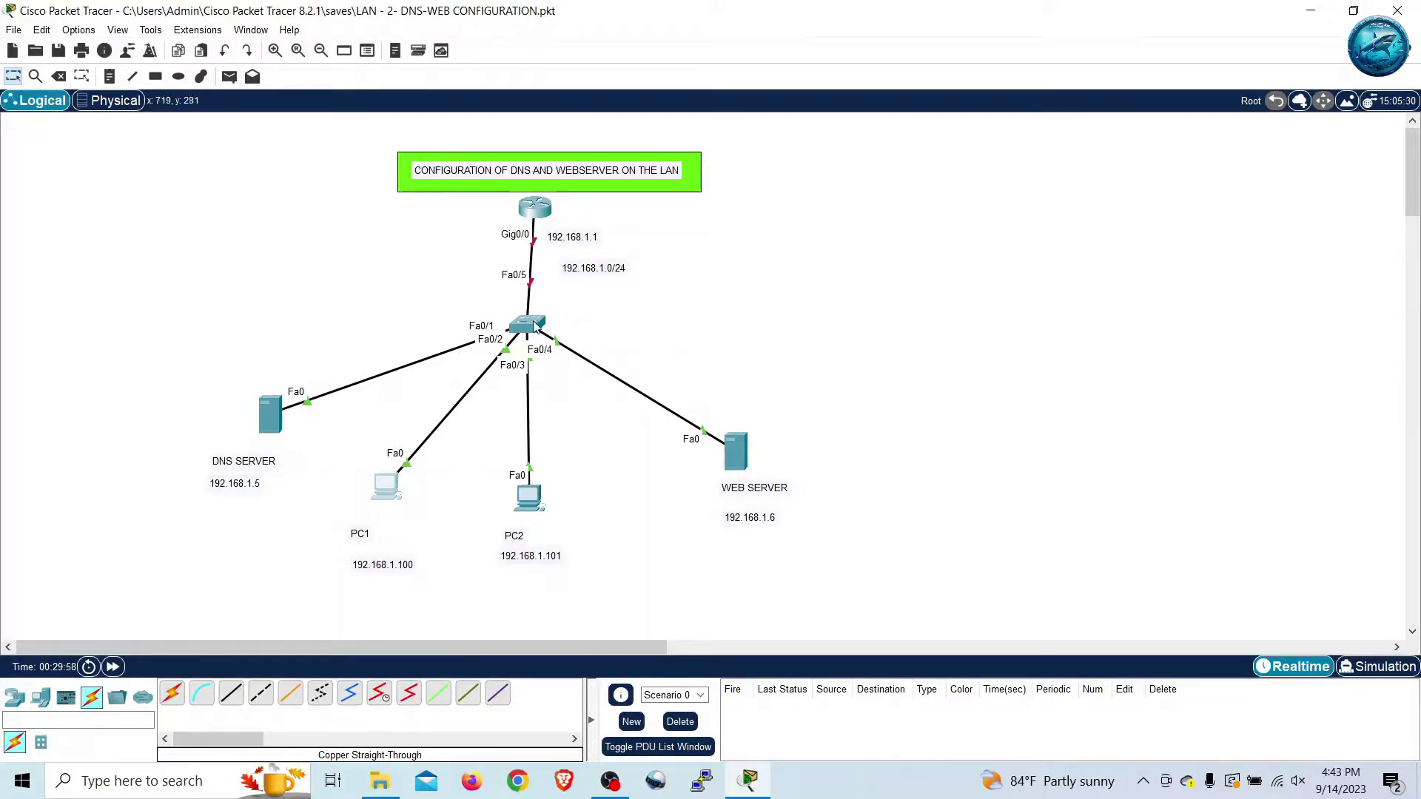
Review PC1's IP settings: IPv4 address, subnet mask, default gateway and DNS server.
mouse_move(535, 326)
mouse_move(268, 430)
mouse_move(746, 455)
click(381, 491)
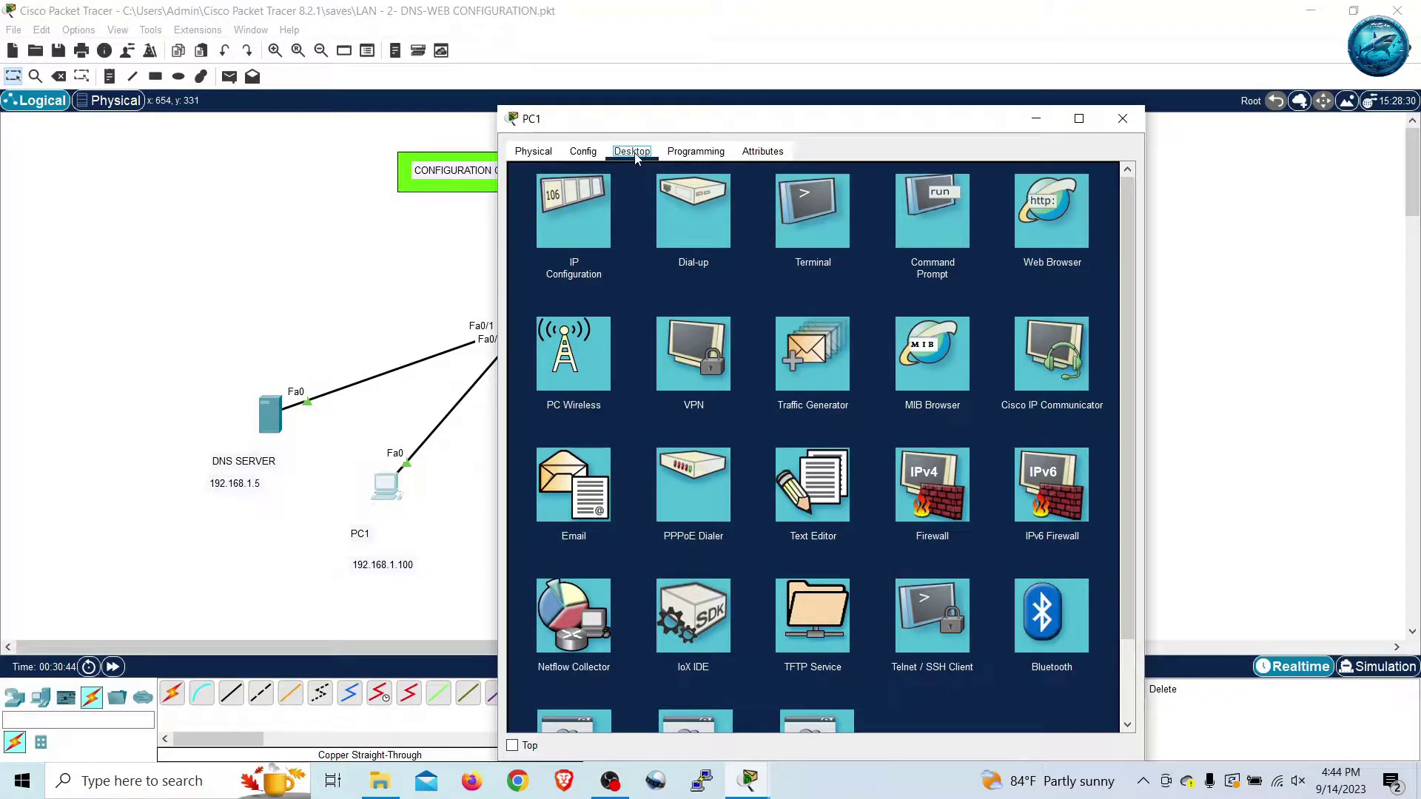
click(571, 211)
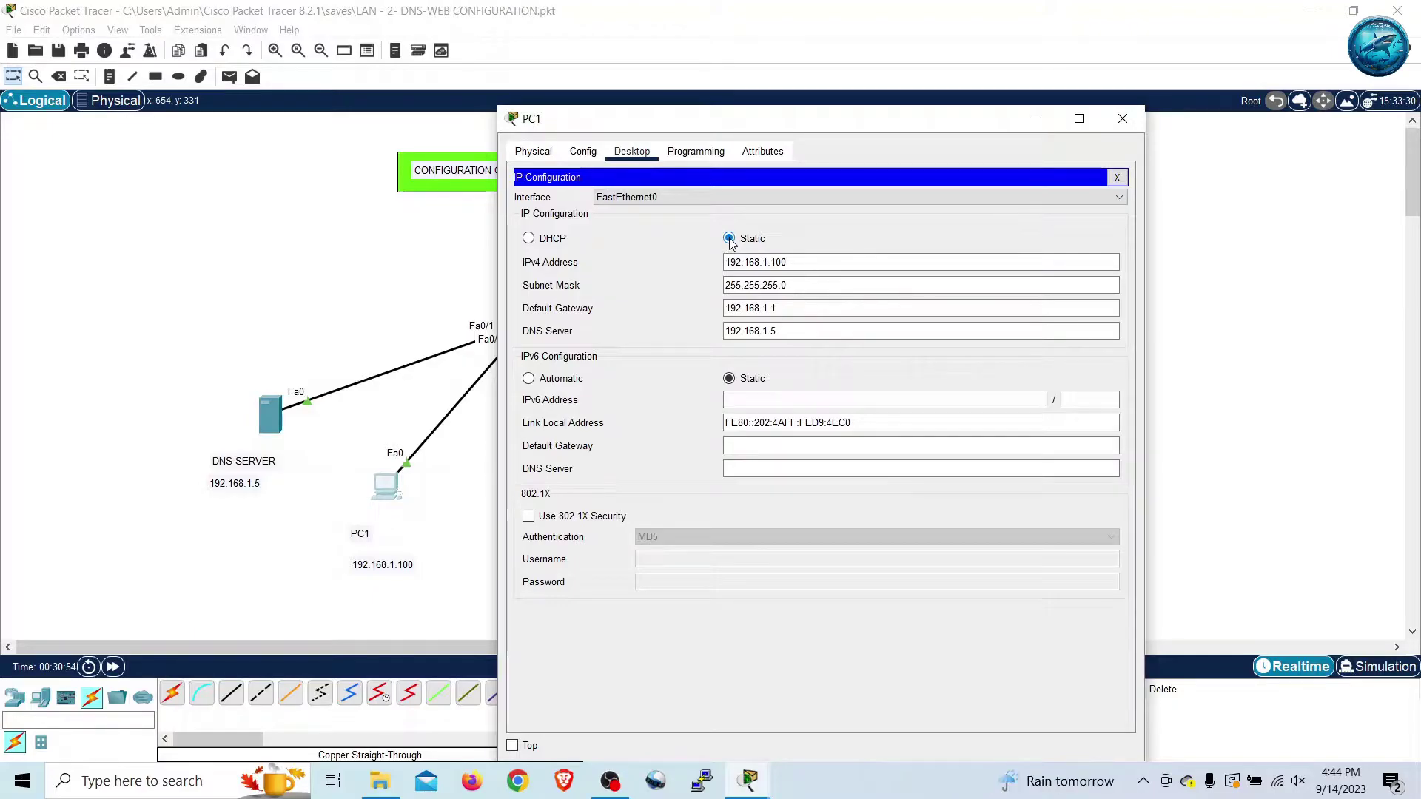
click(726, 264)
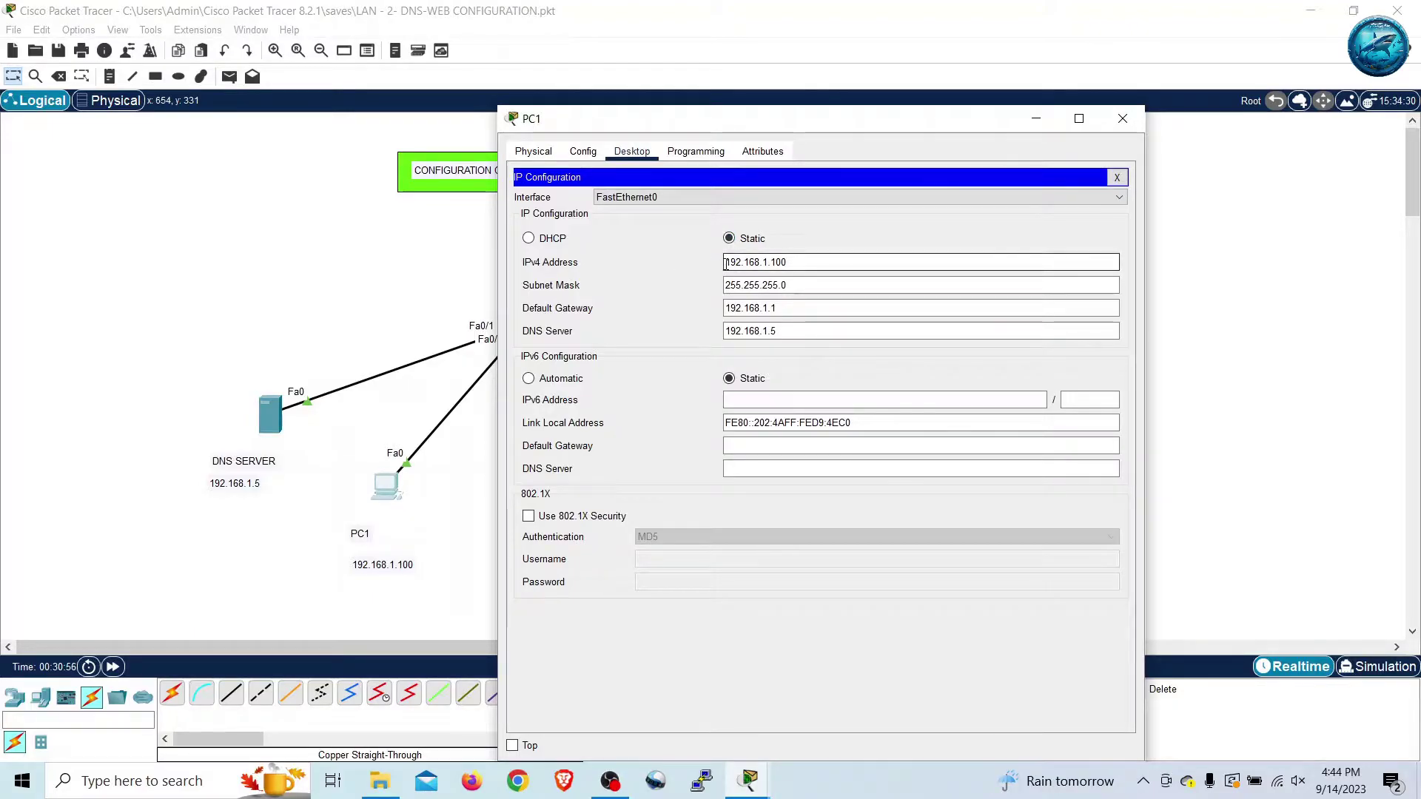
click(776, 287)
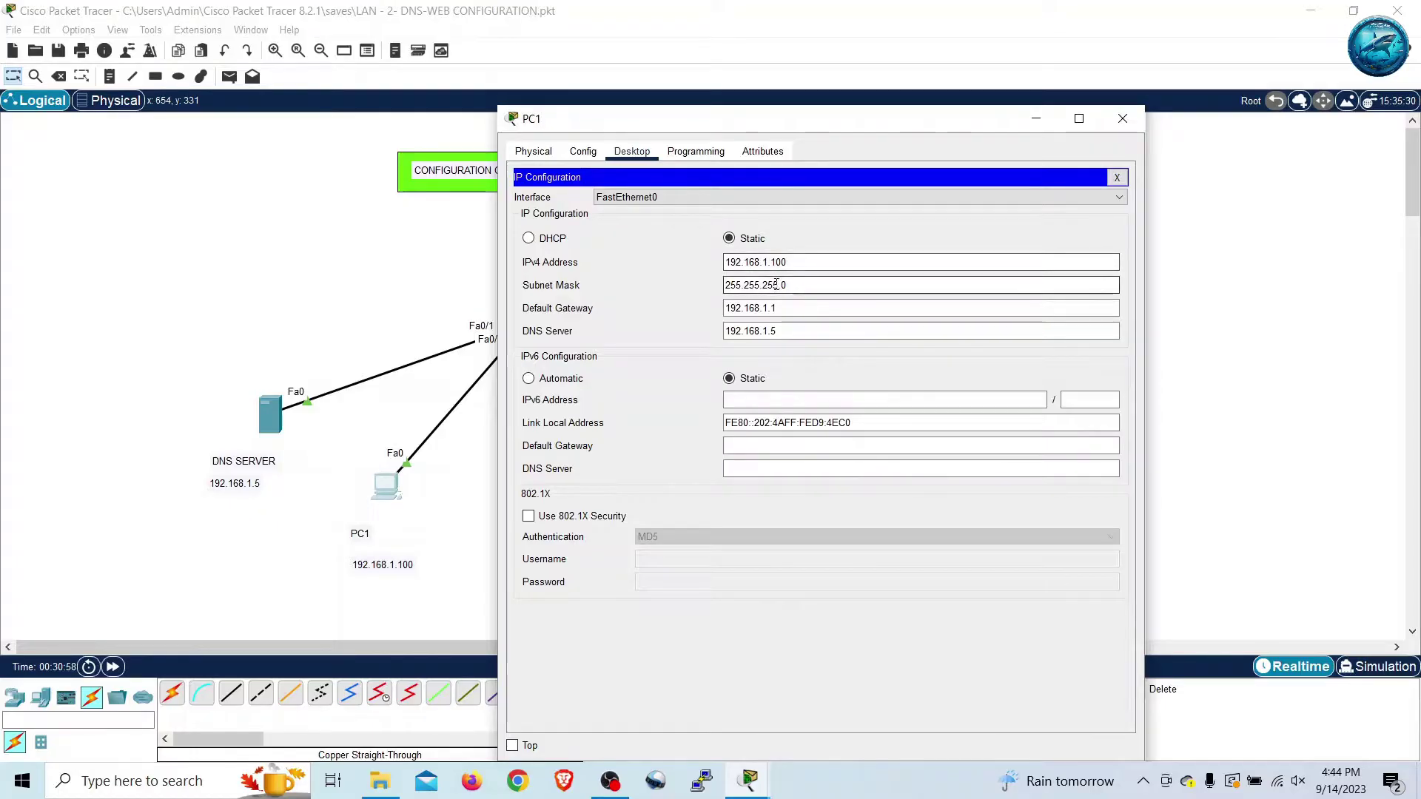
click(776, 309)
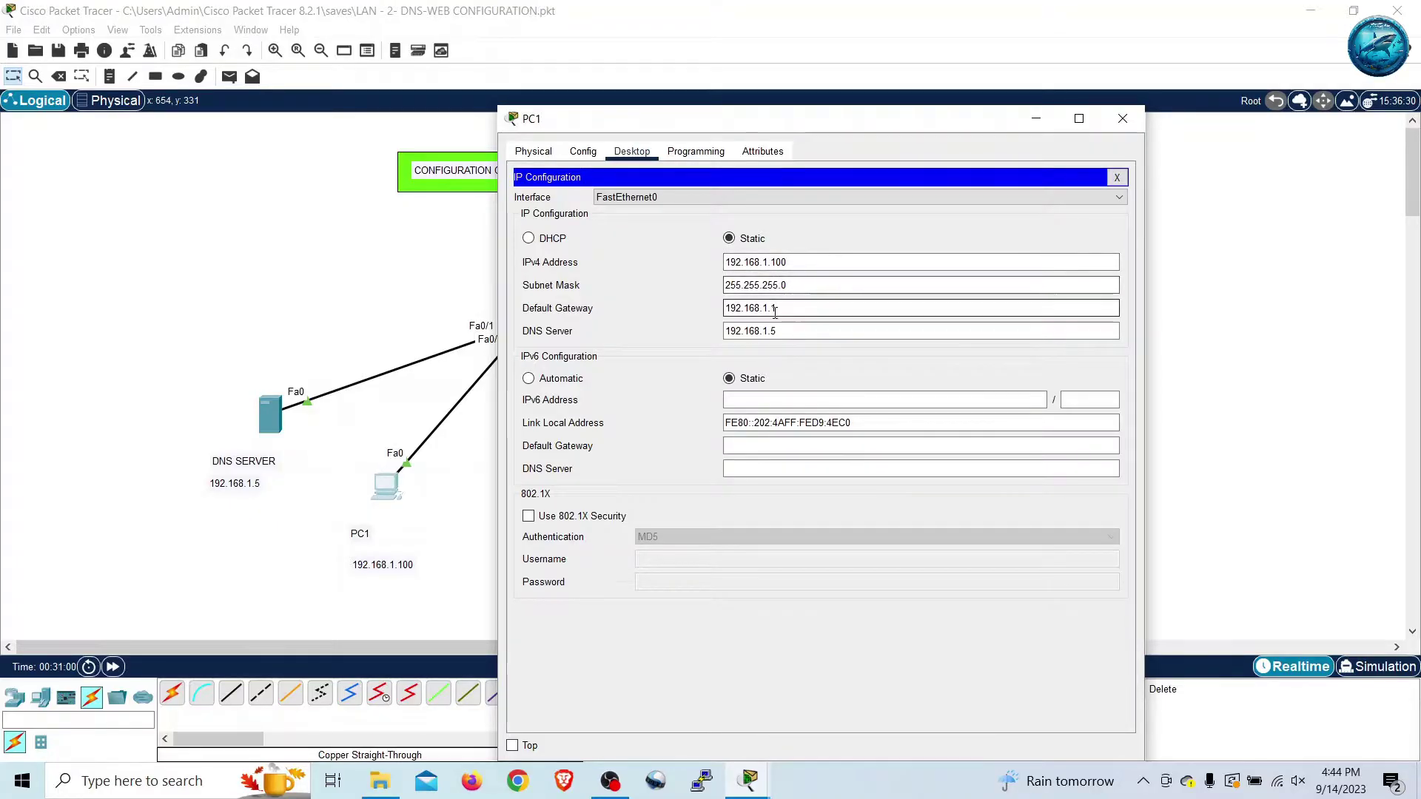
drag(779, 311, 723, 330)
click(794, 330)
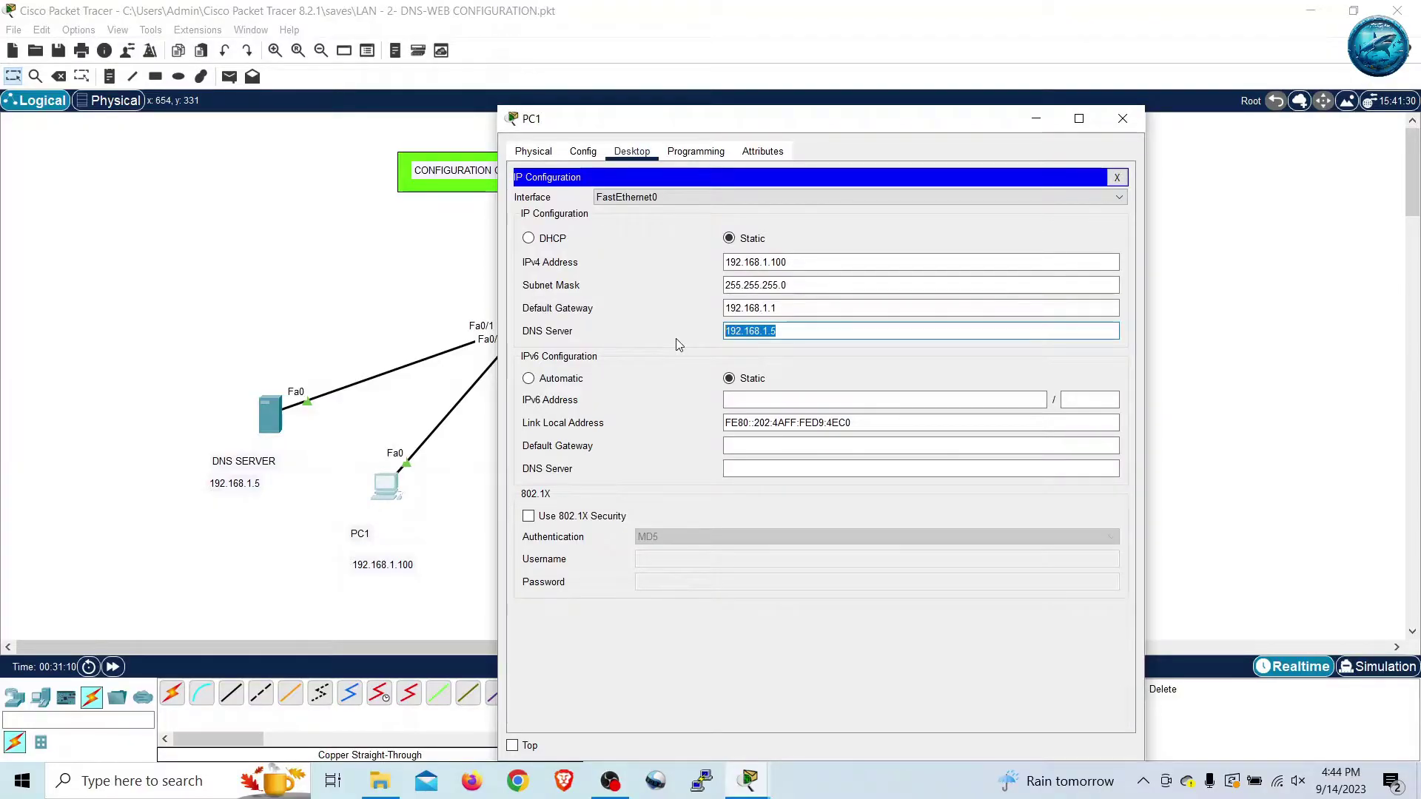
click(1130, 129)
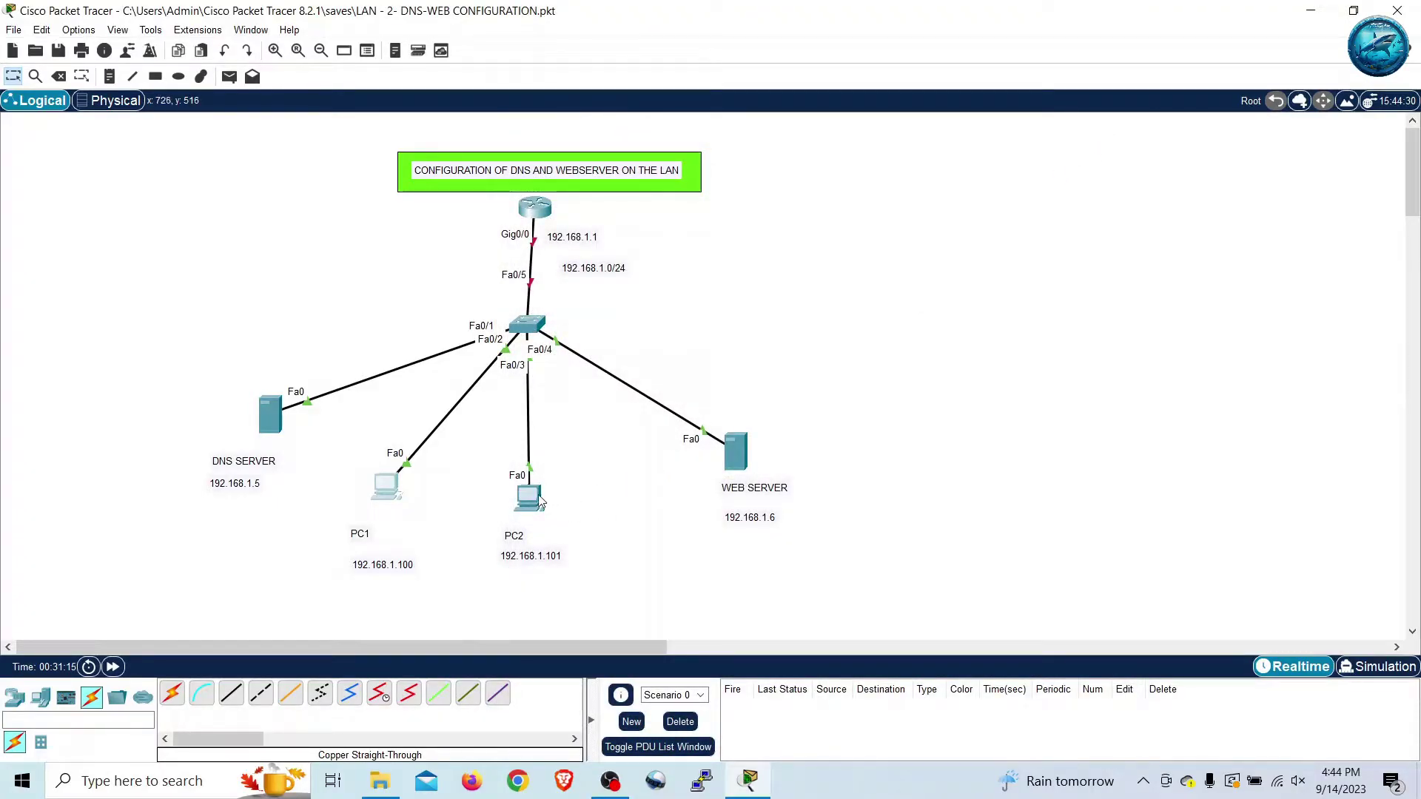
Review PC2's IP configuration, including its default gateway value.
mouse_move(532, 499)
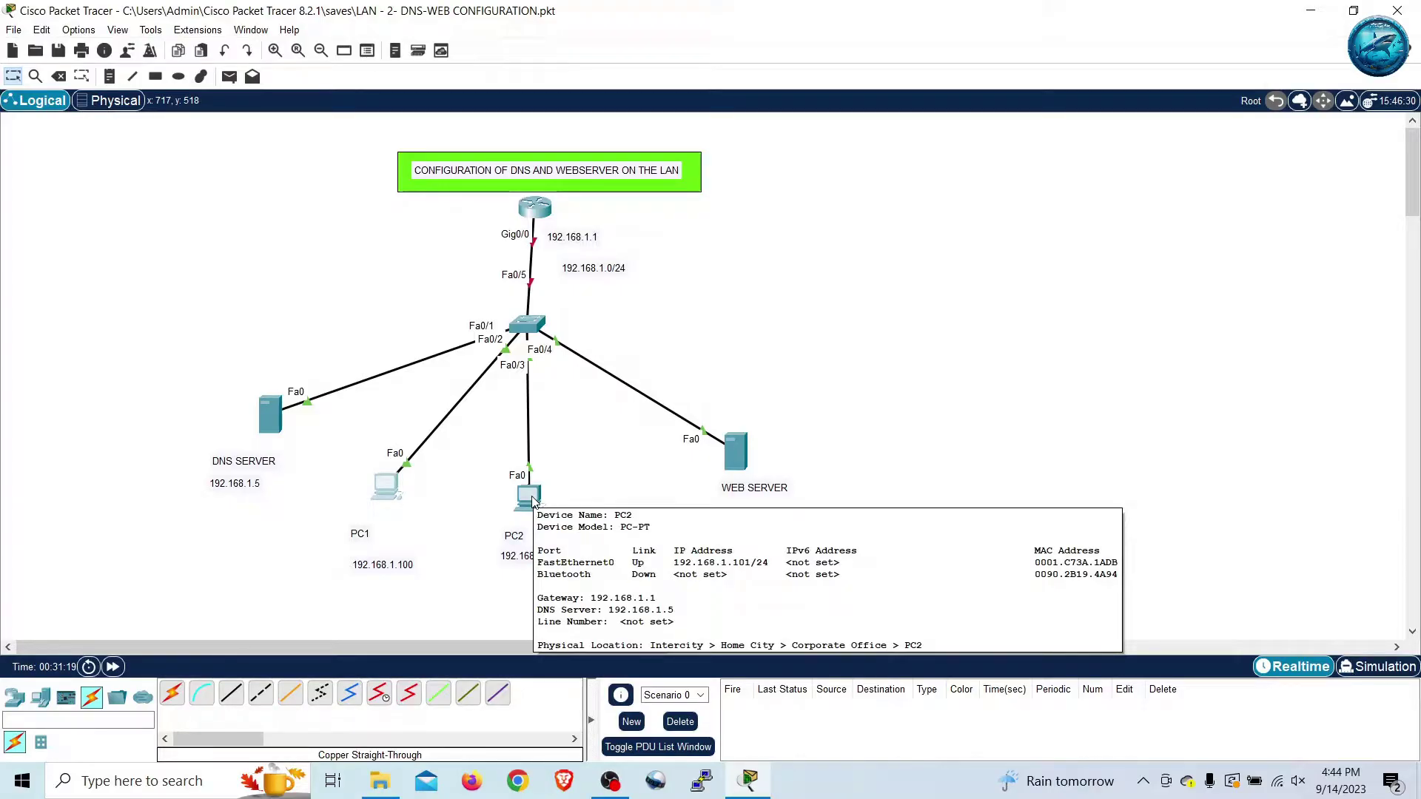
click(532, 497)
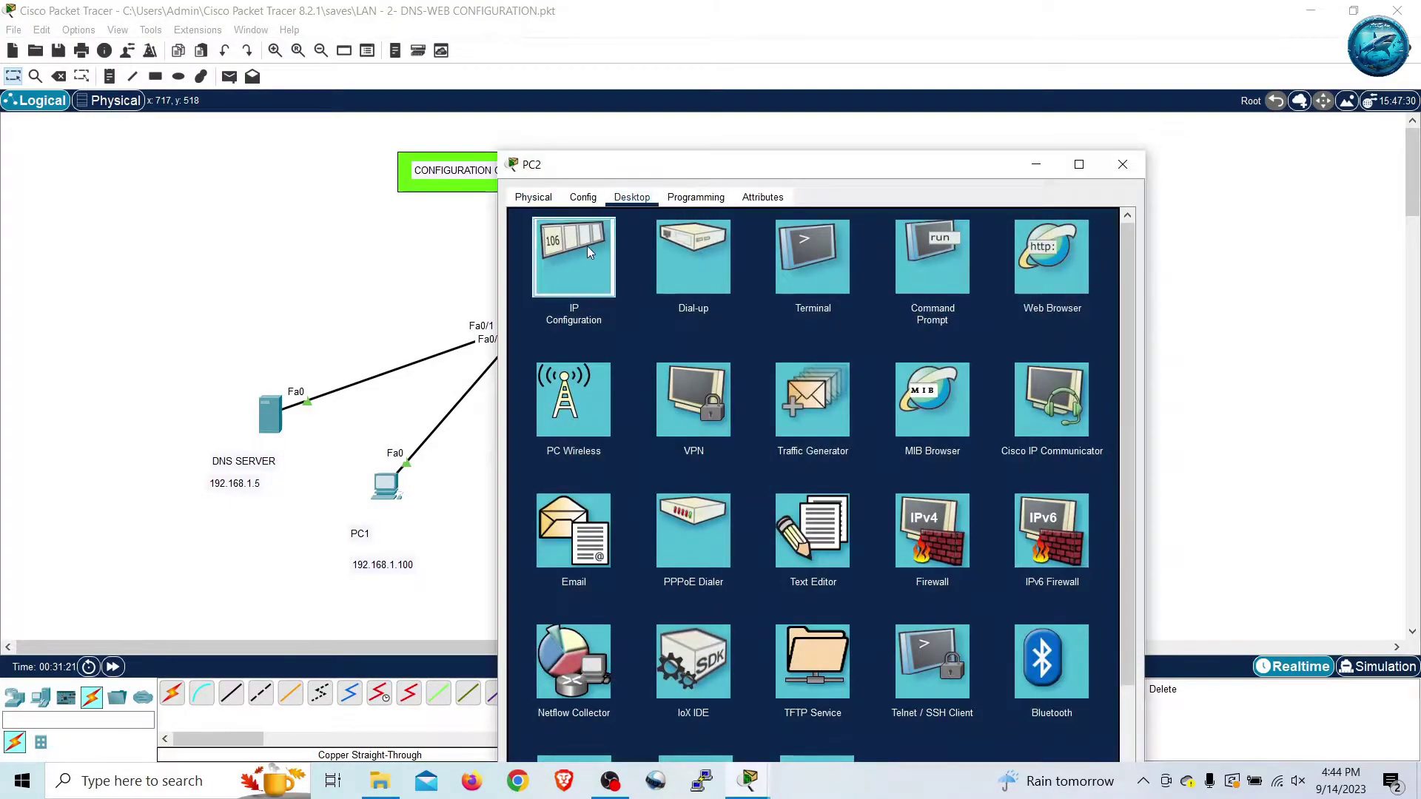
click(585, 247)
drag(775, 354, 720, 376)
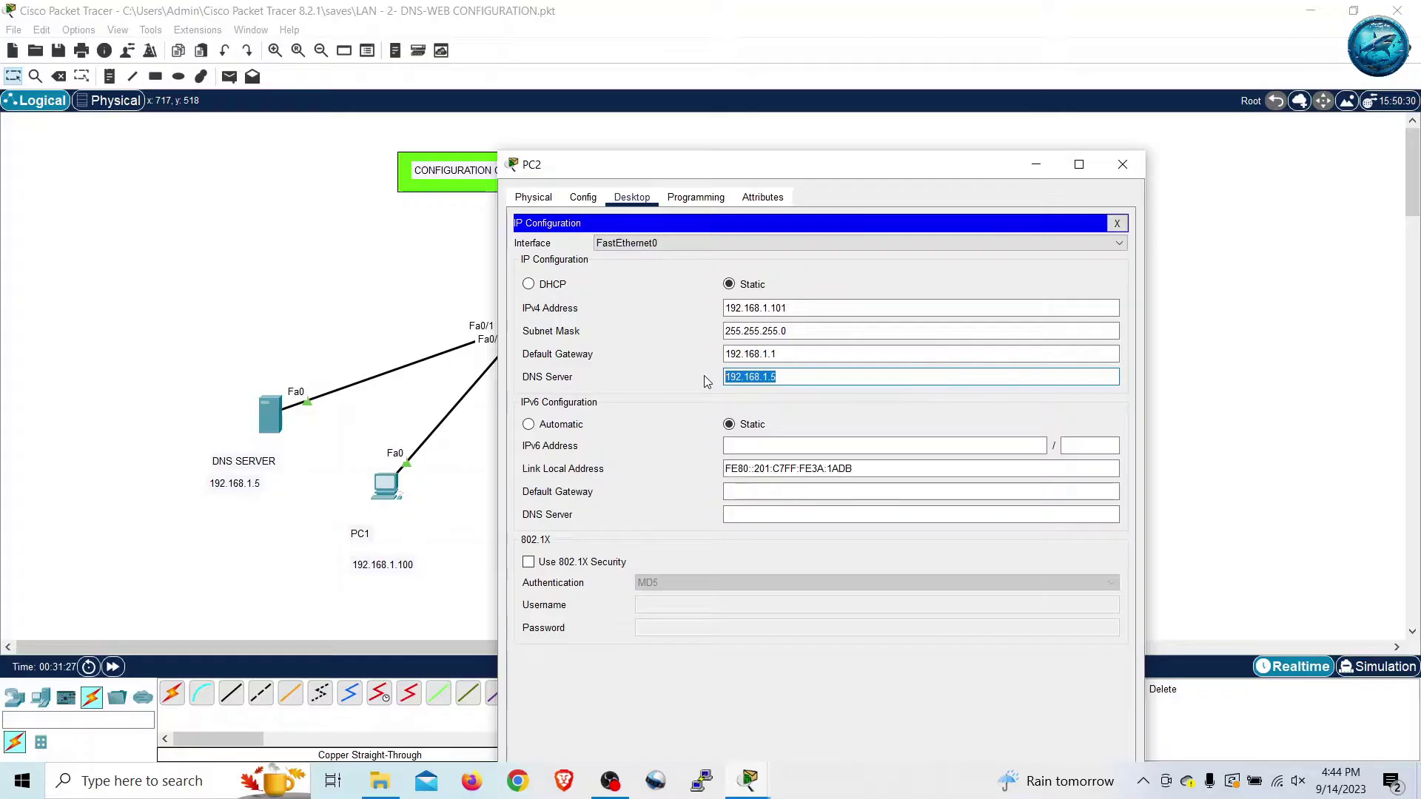
click(1123, 165)
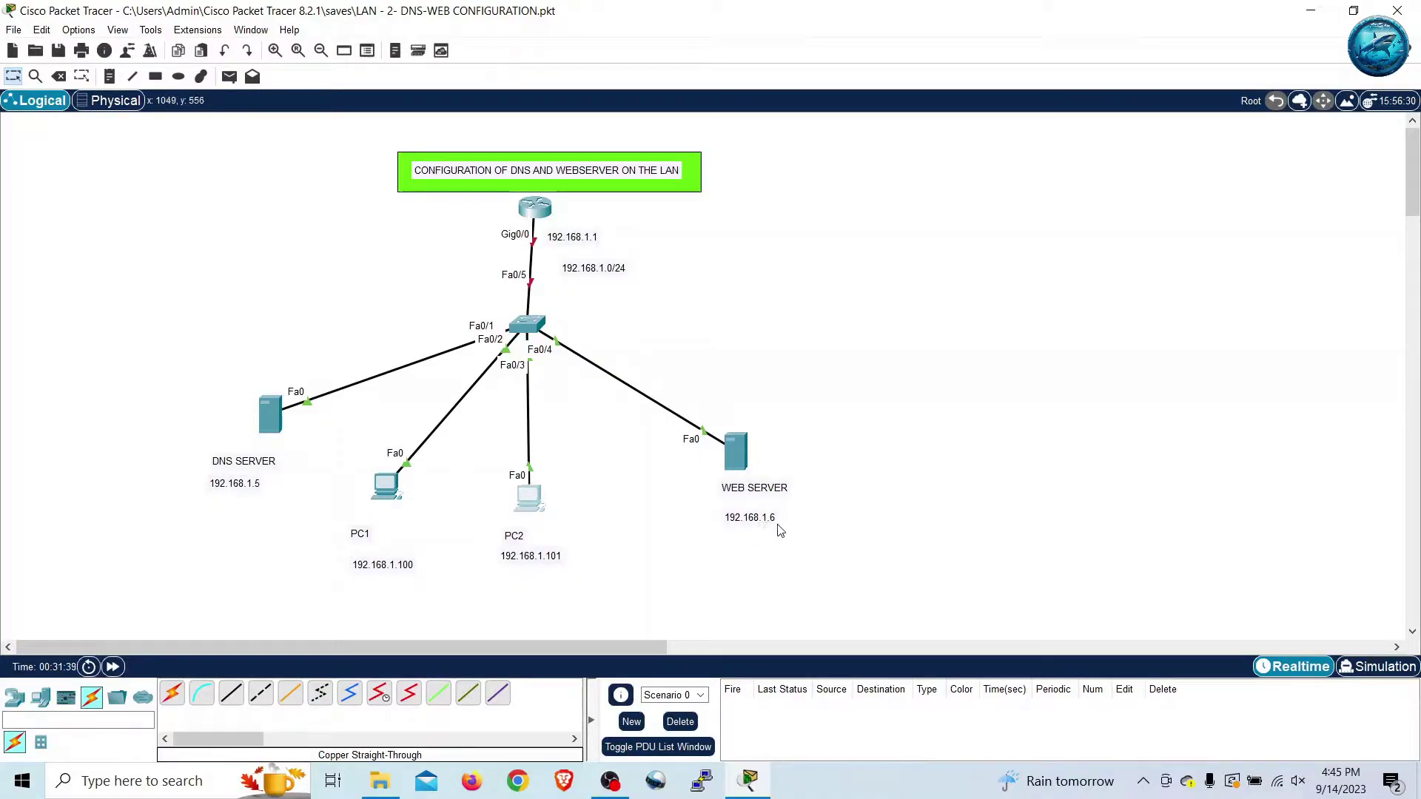
On the web server, check Global Settings, then switch both HTTP and HTTPS services On.
click(736, 459)
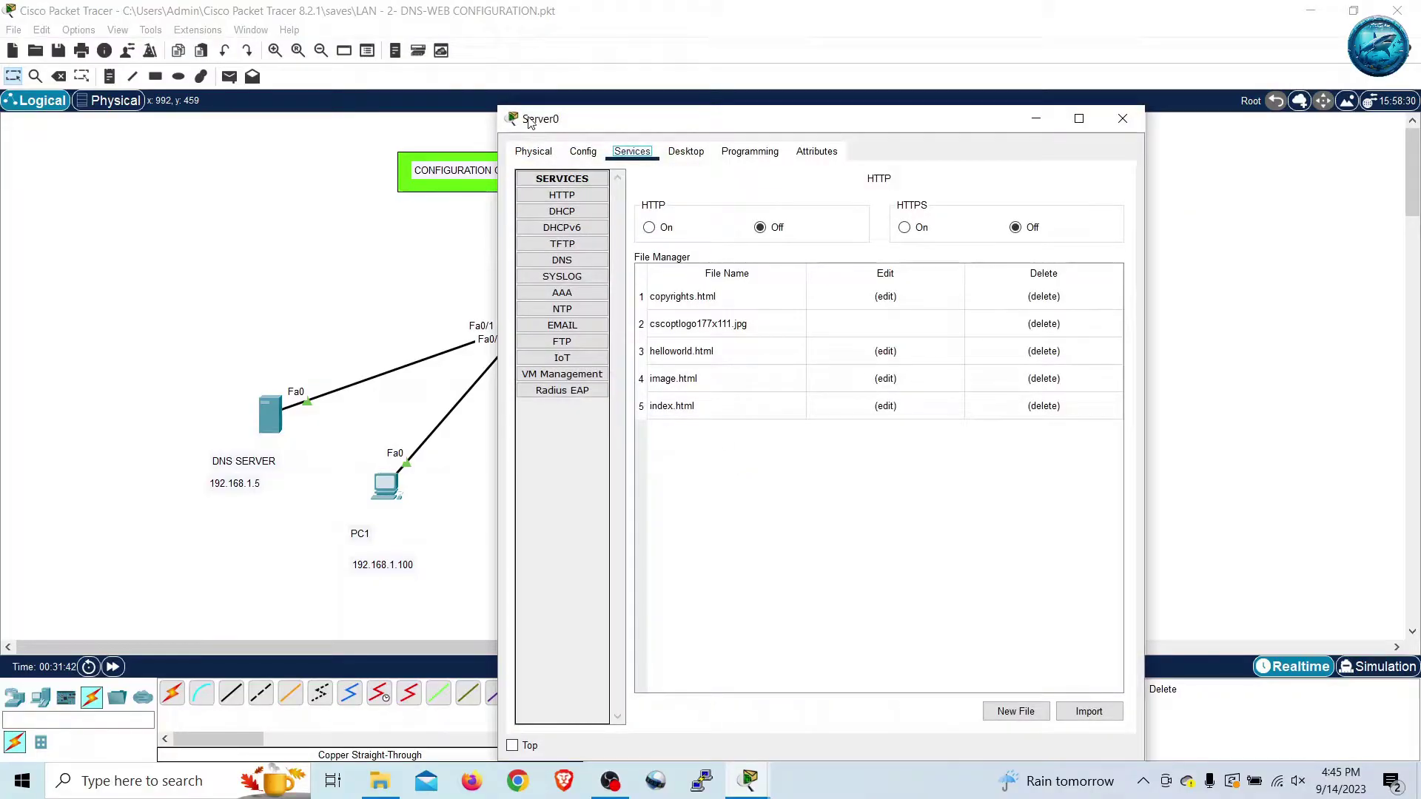
click(533, 151)
click(596, 152)
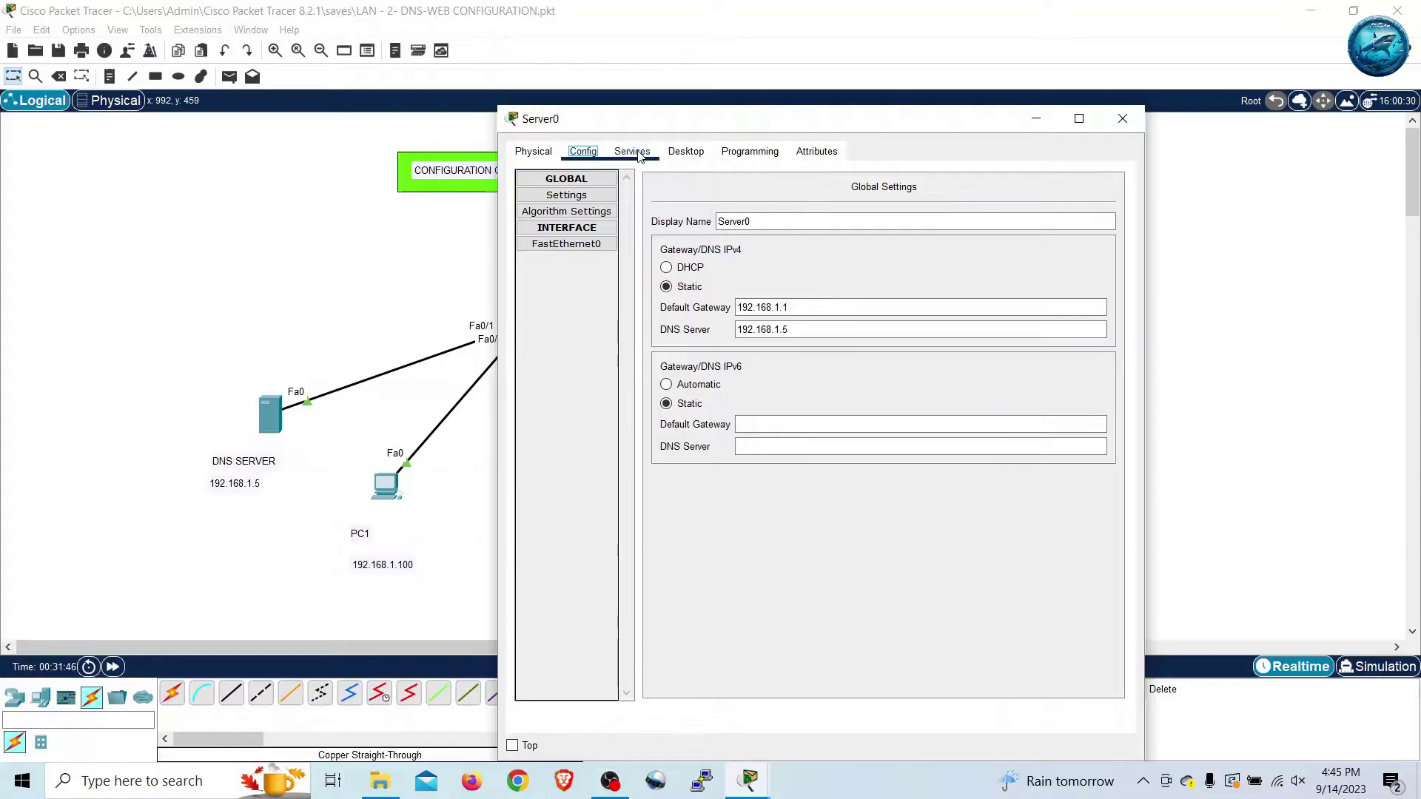
click(633, 152)
click(567, 196)
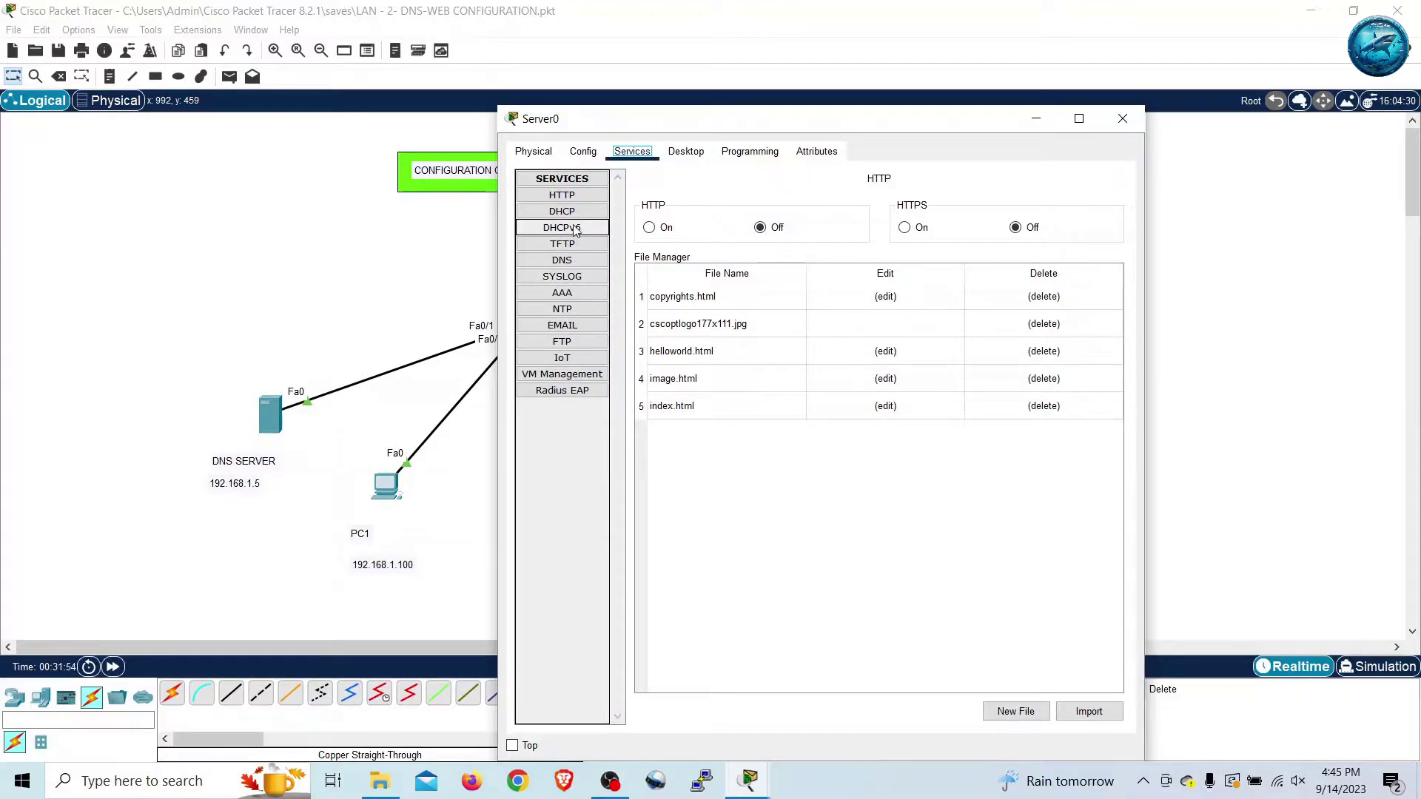
click(568, 196)
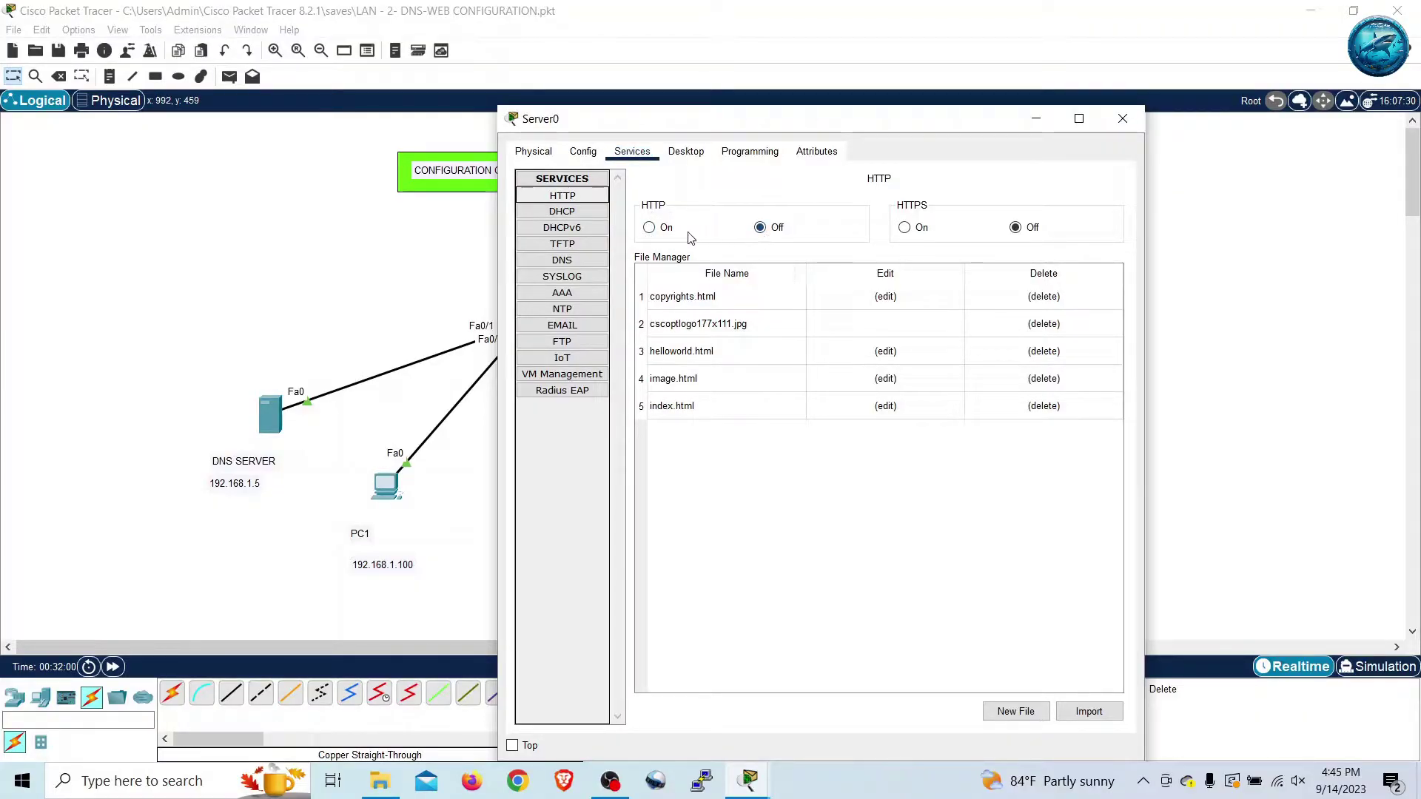
click(649, 228)
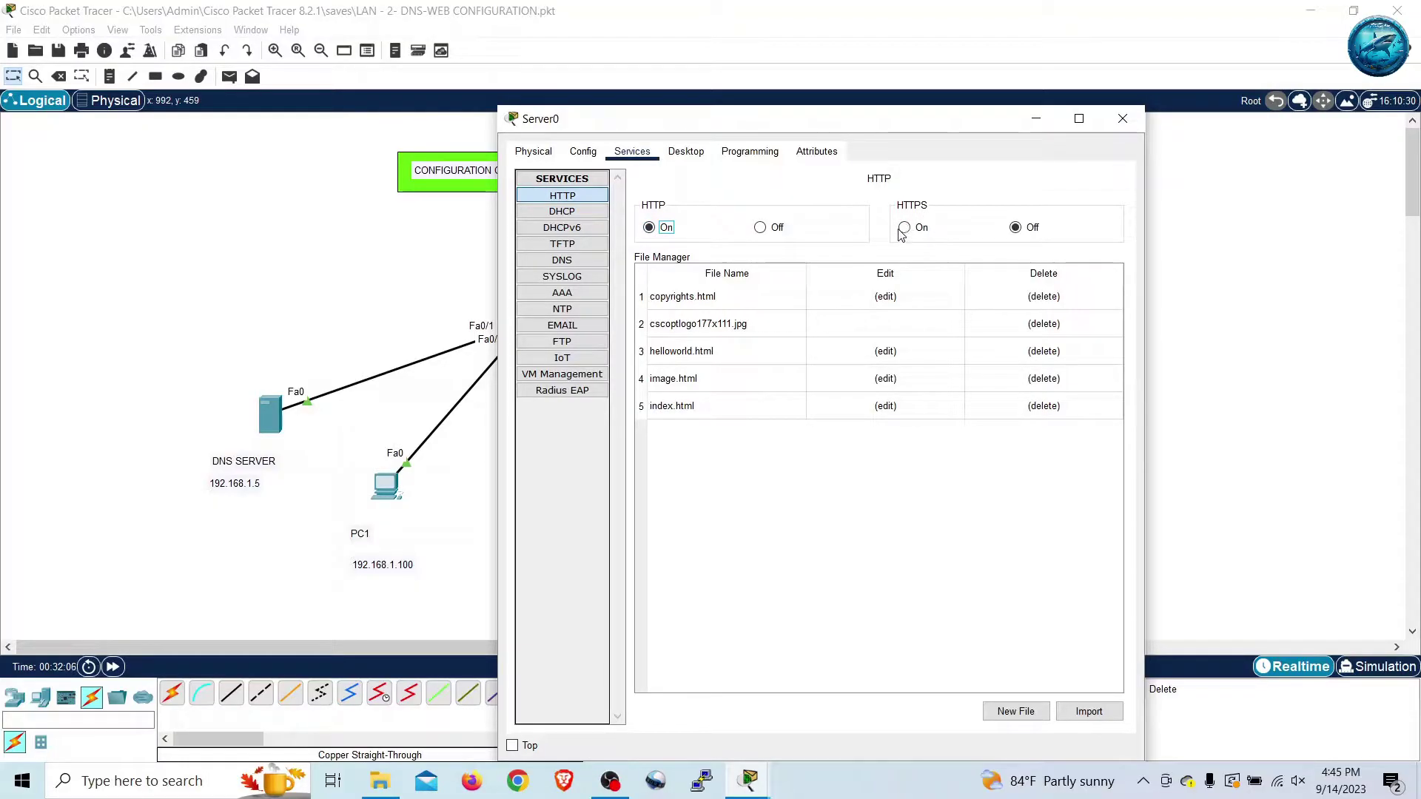
click(905, 229)
Save helloworld.html with its 'Welcome to Let's Learn' line, overwriting the existing file.
click(887, 351)
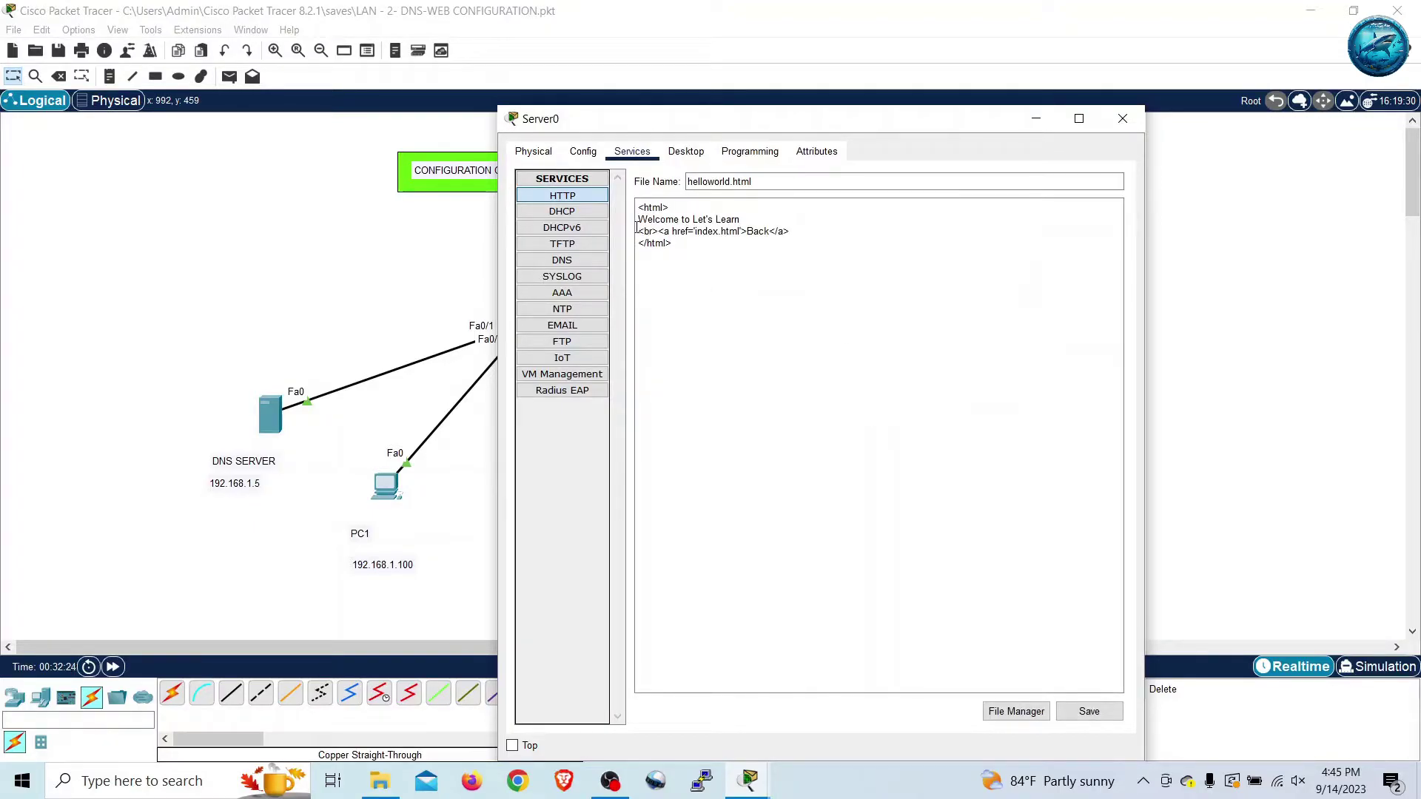
drag(640, 220, 704, 220)
triple_click(761, 220)
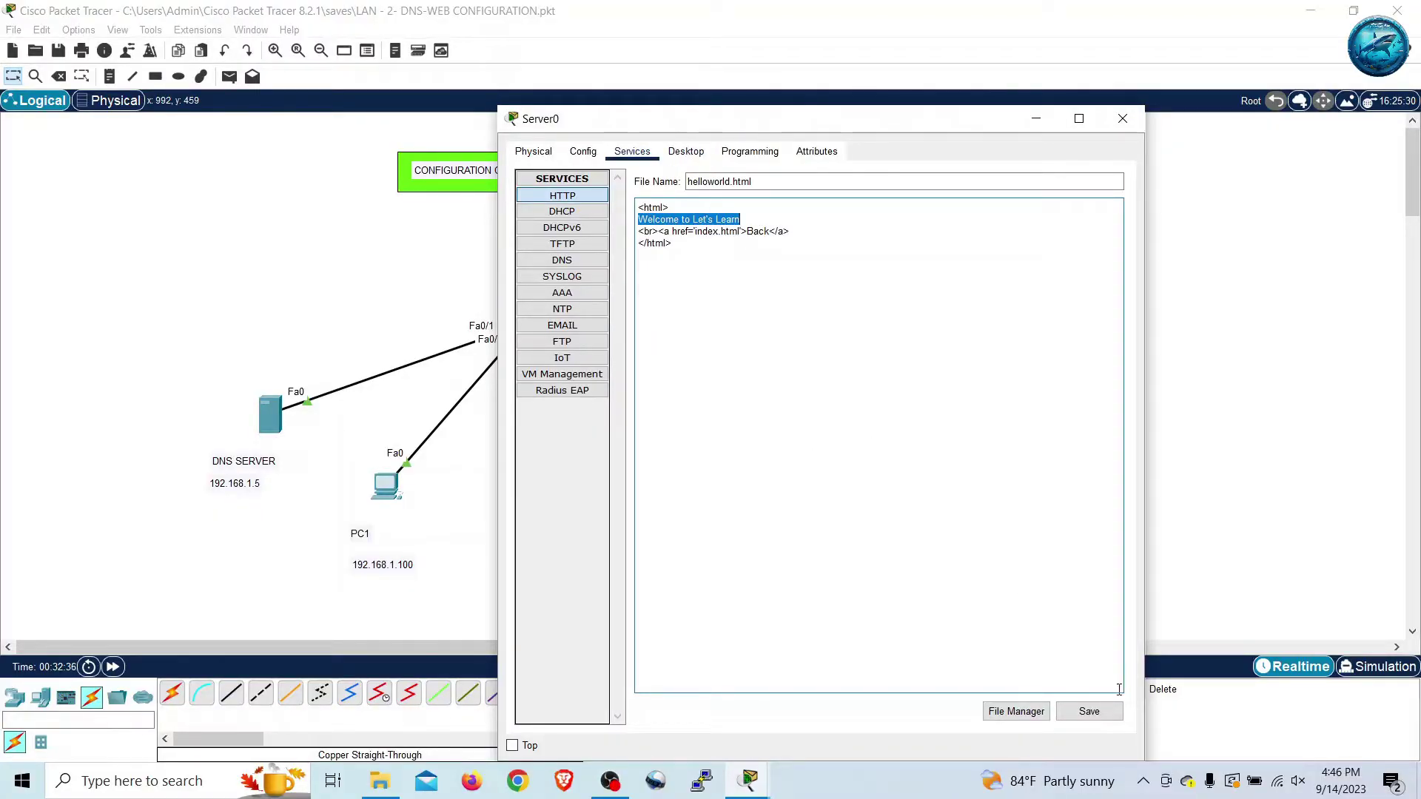
click(1088, 711)
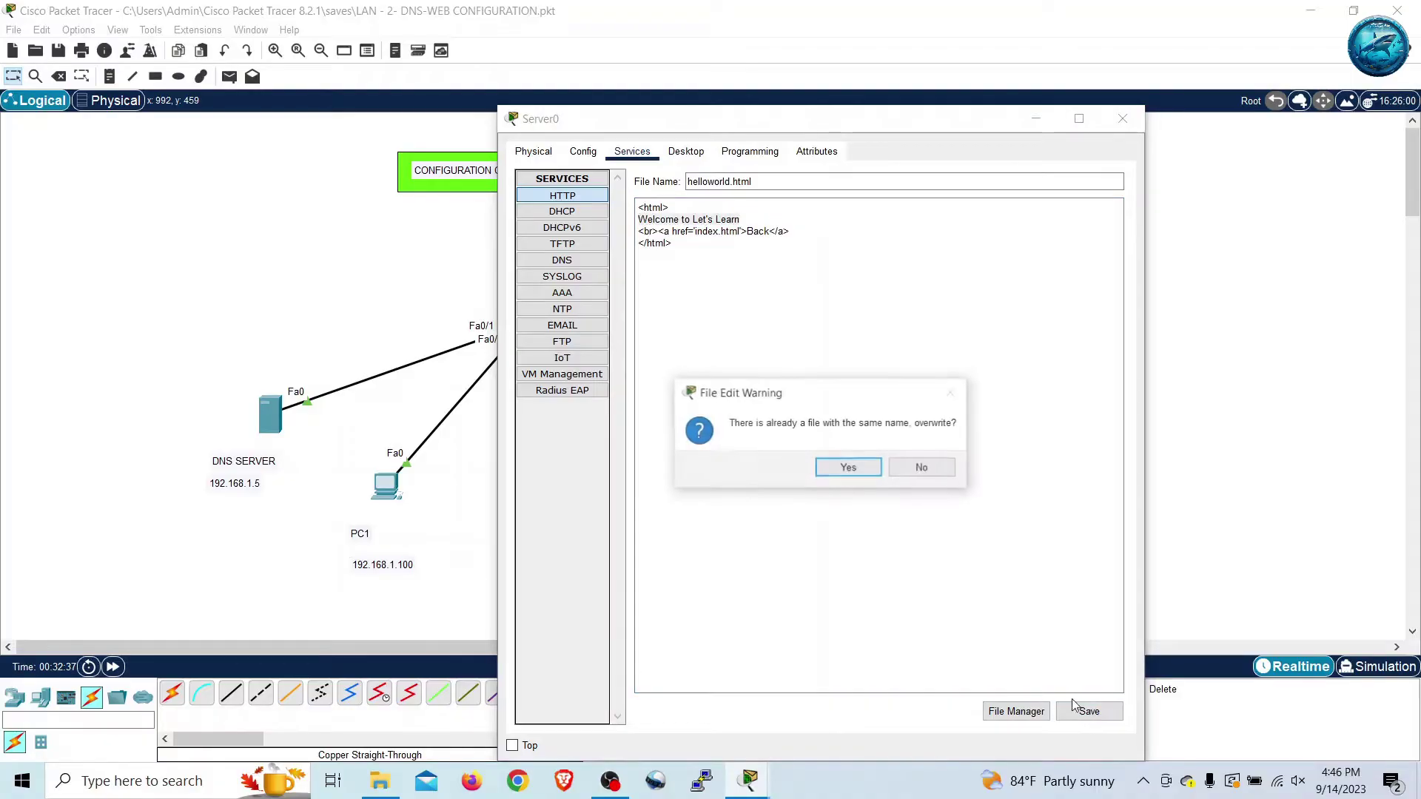
click(849, 470)
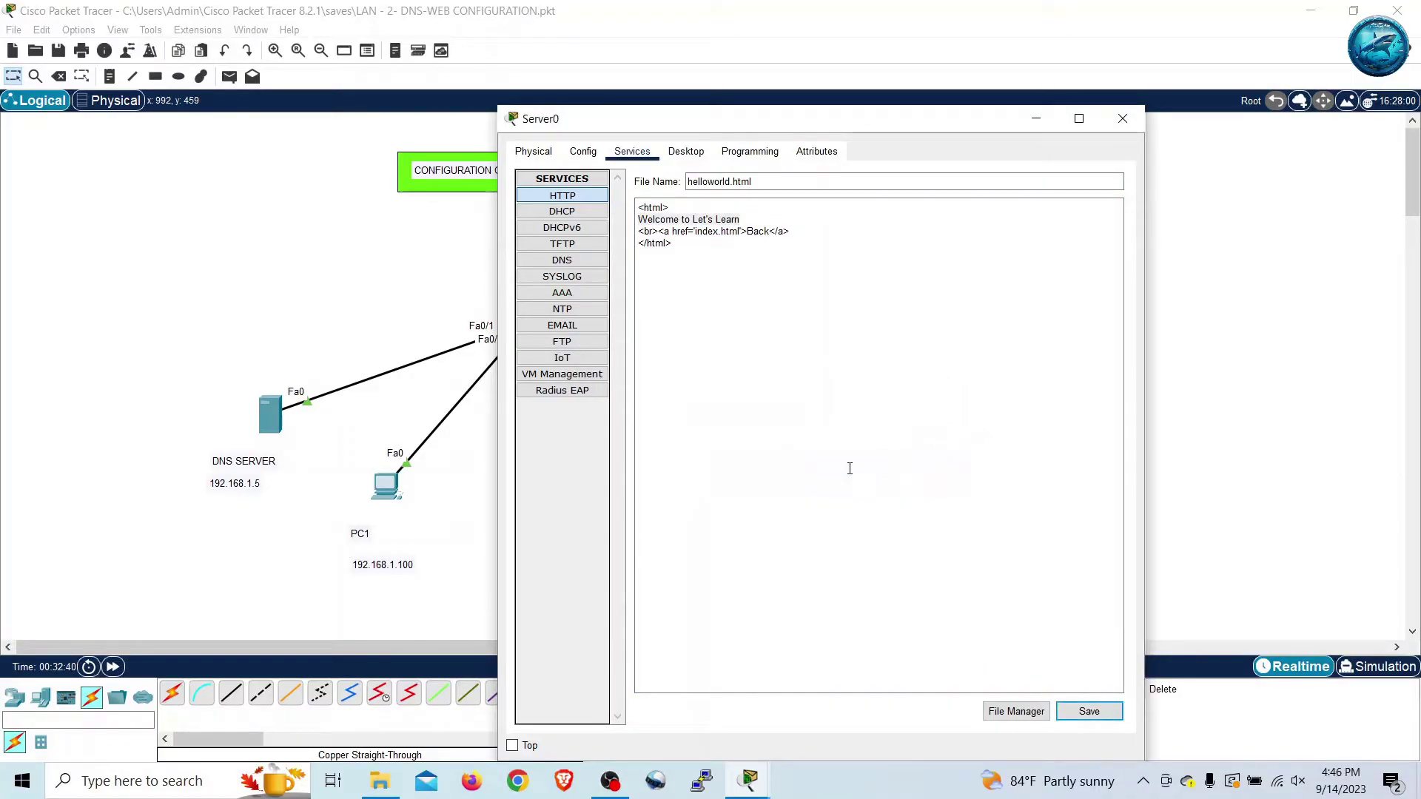
click(691, 154)
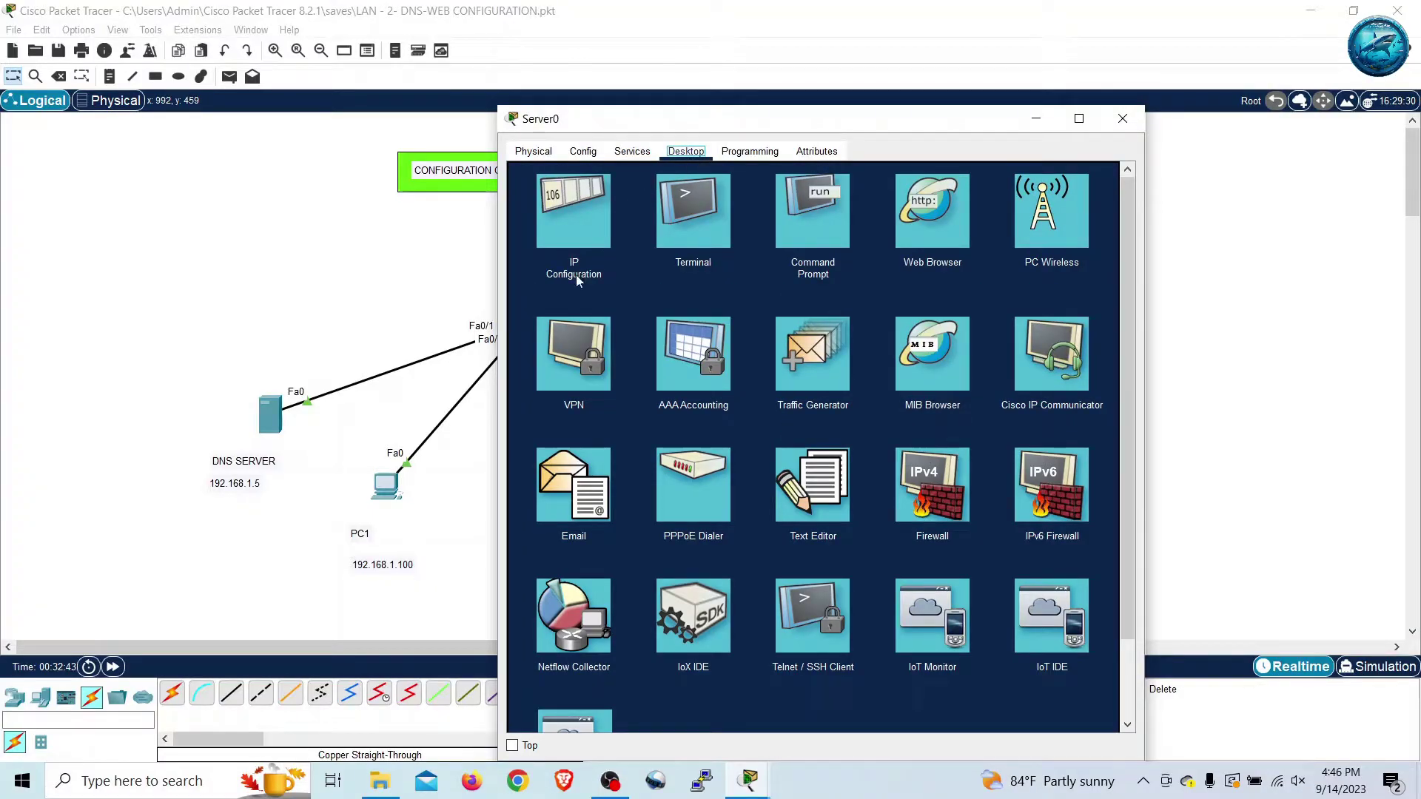
Verify the web server's IP 192.168.1.6, gateway 192.168.1.1 and DNS 192.168.1.5, then close it.
click(570, 225)
click(774, 244)
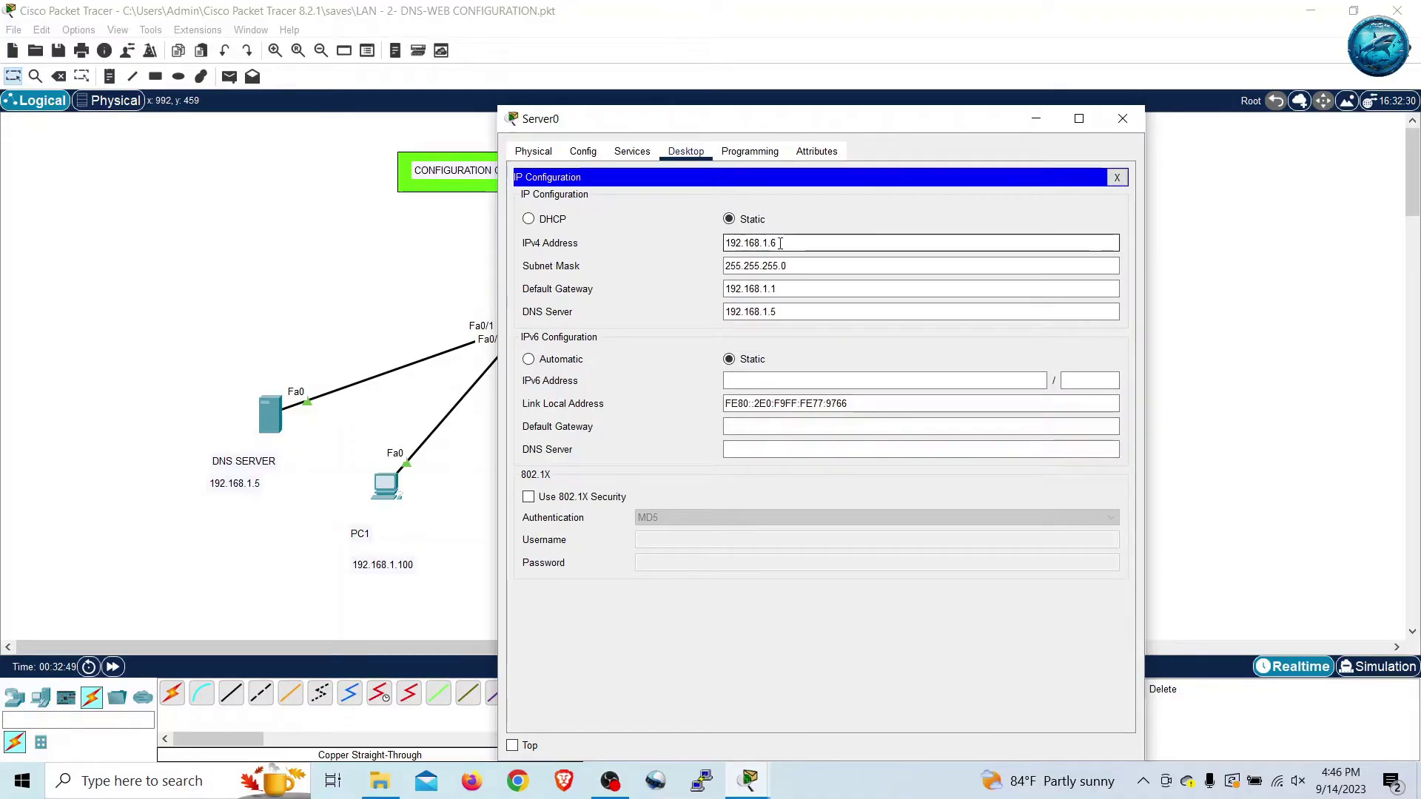
click(786, 289)
key(ctrl+a)
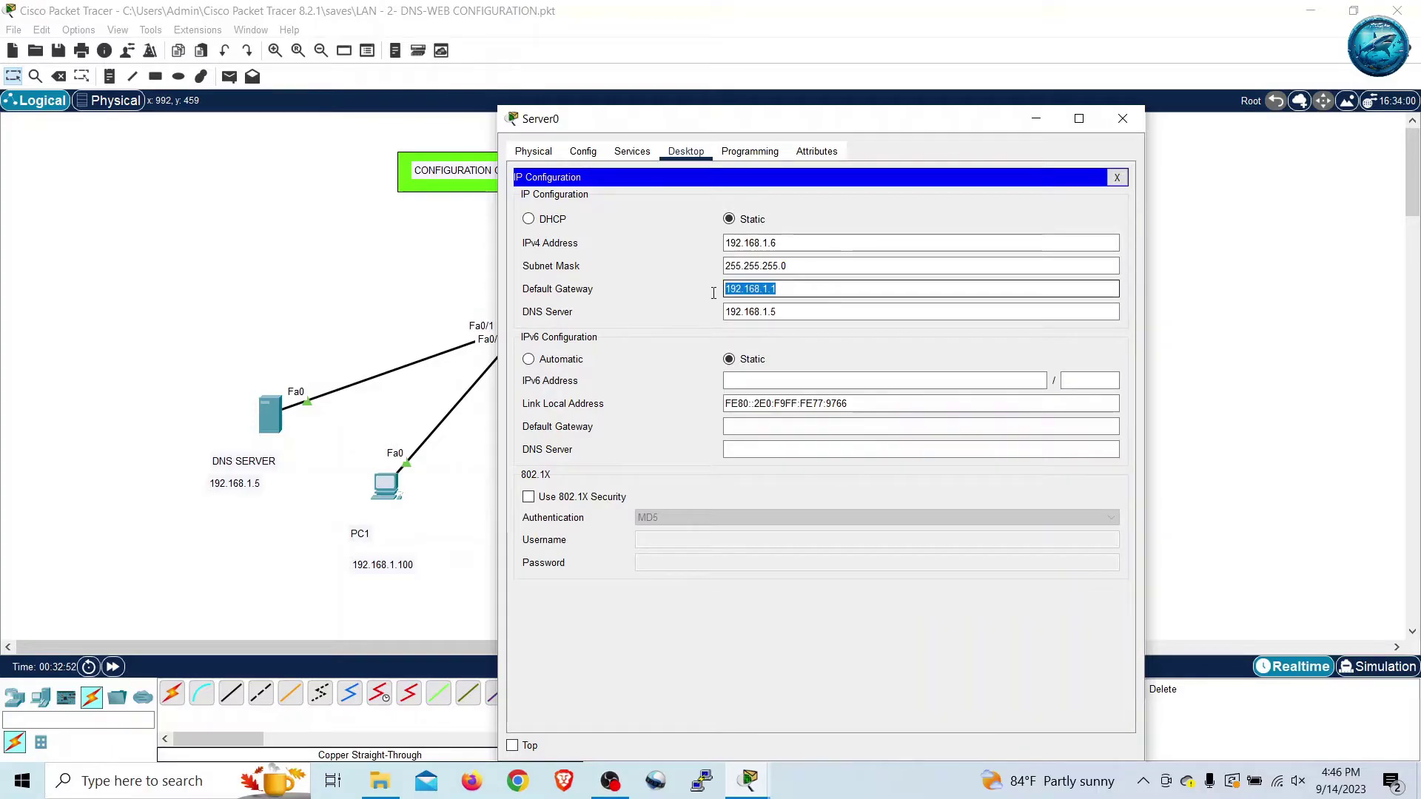
click(786, 312)
key(ctrl+a)
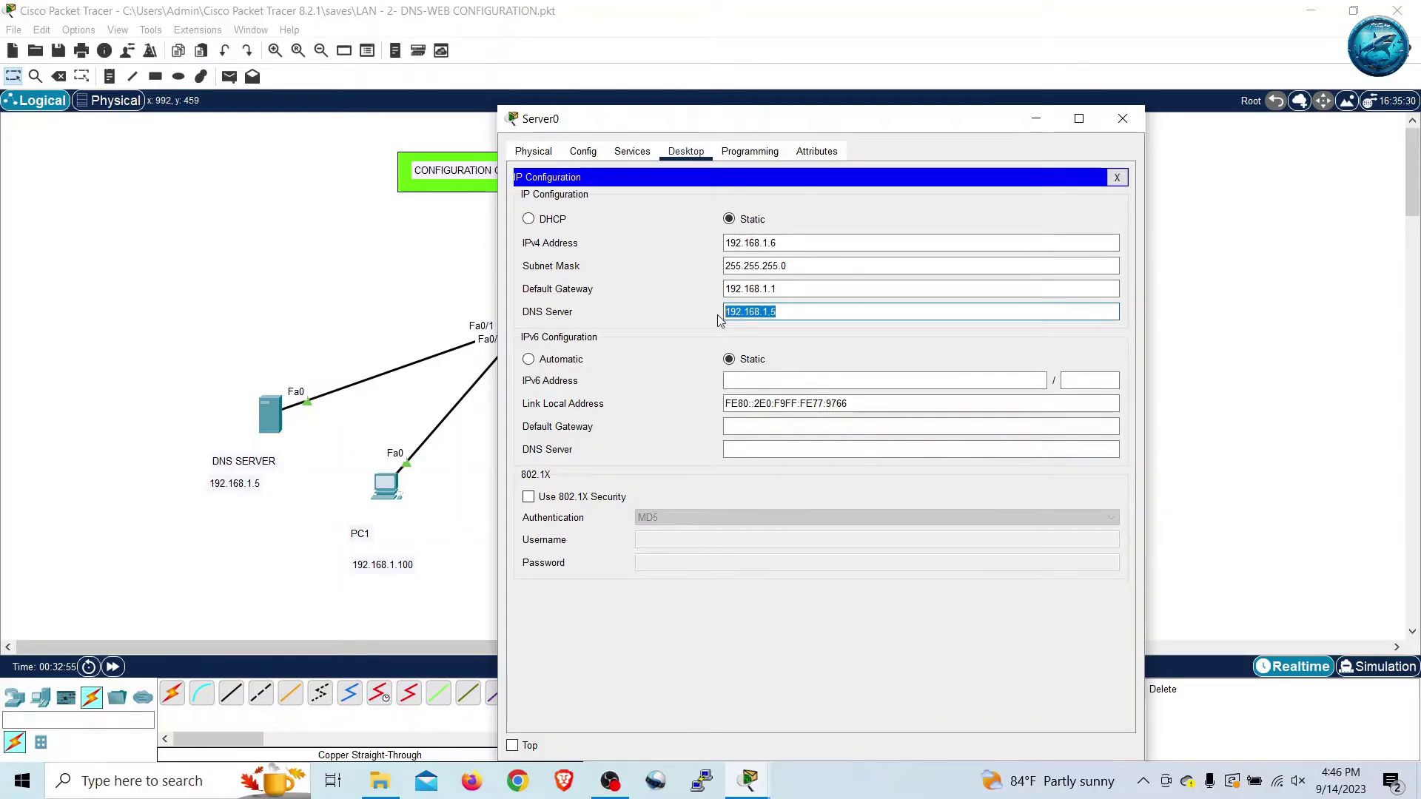
click(1128, 120)
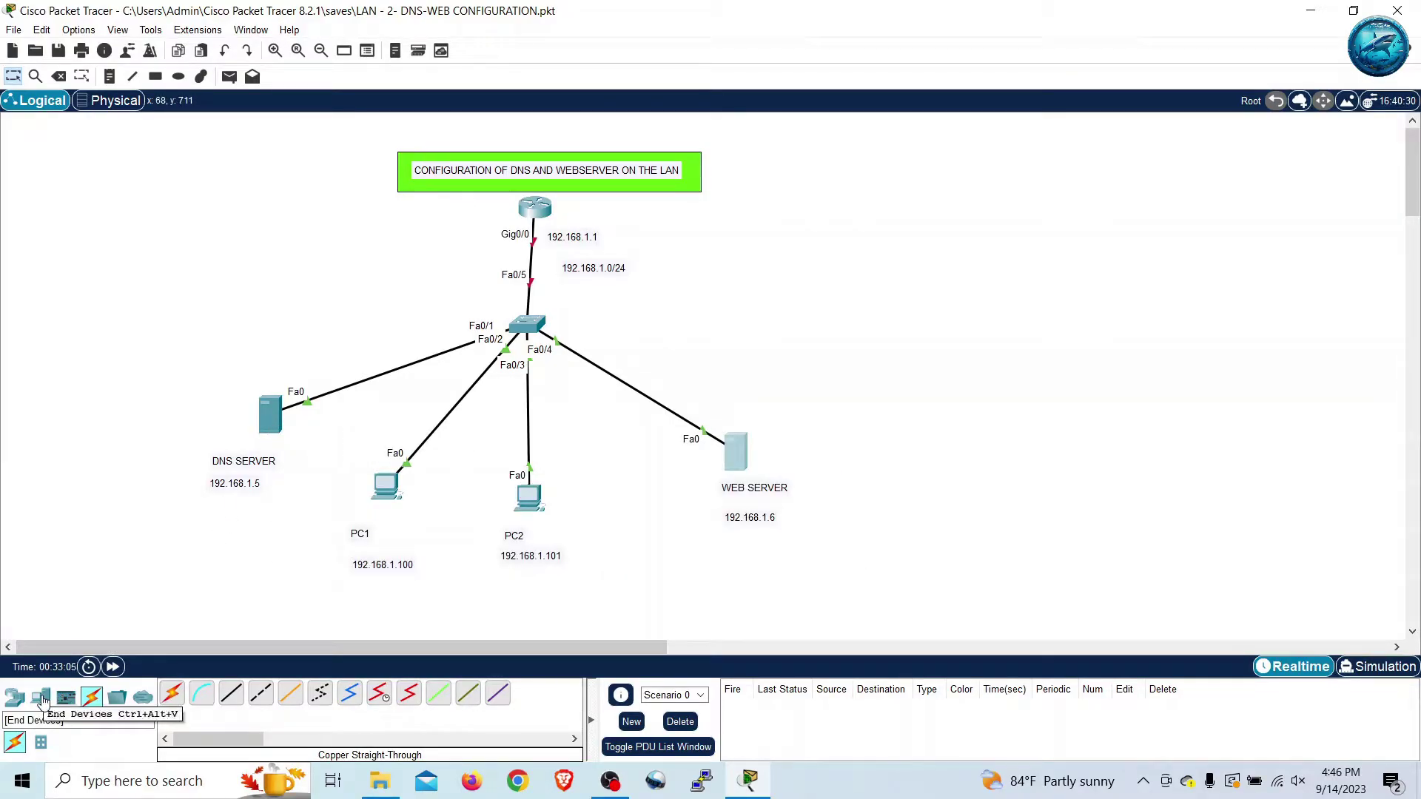
click(43, 701)
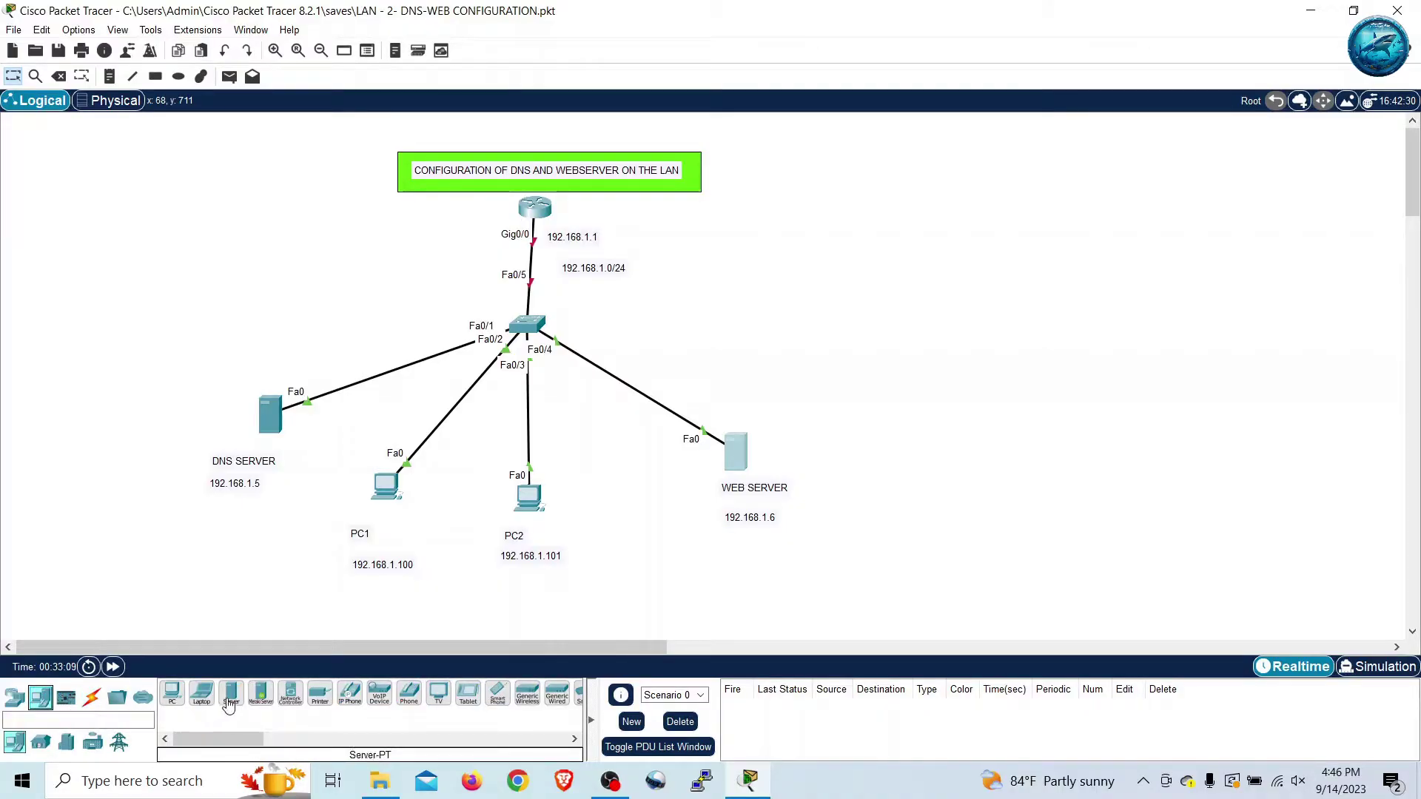
click(228, 705)
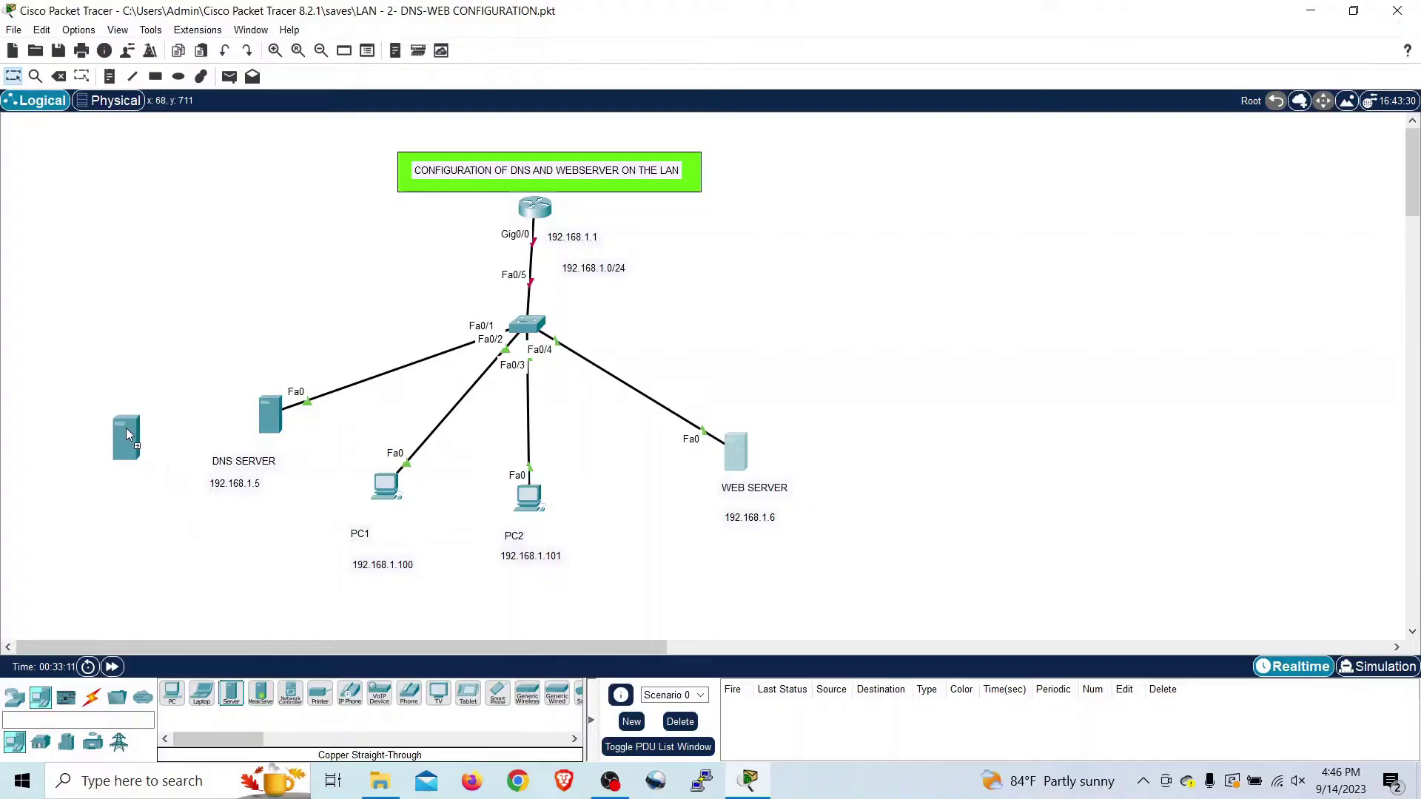
click(127, 430)
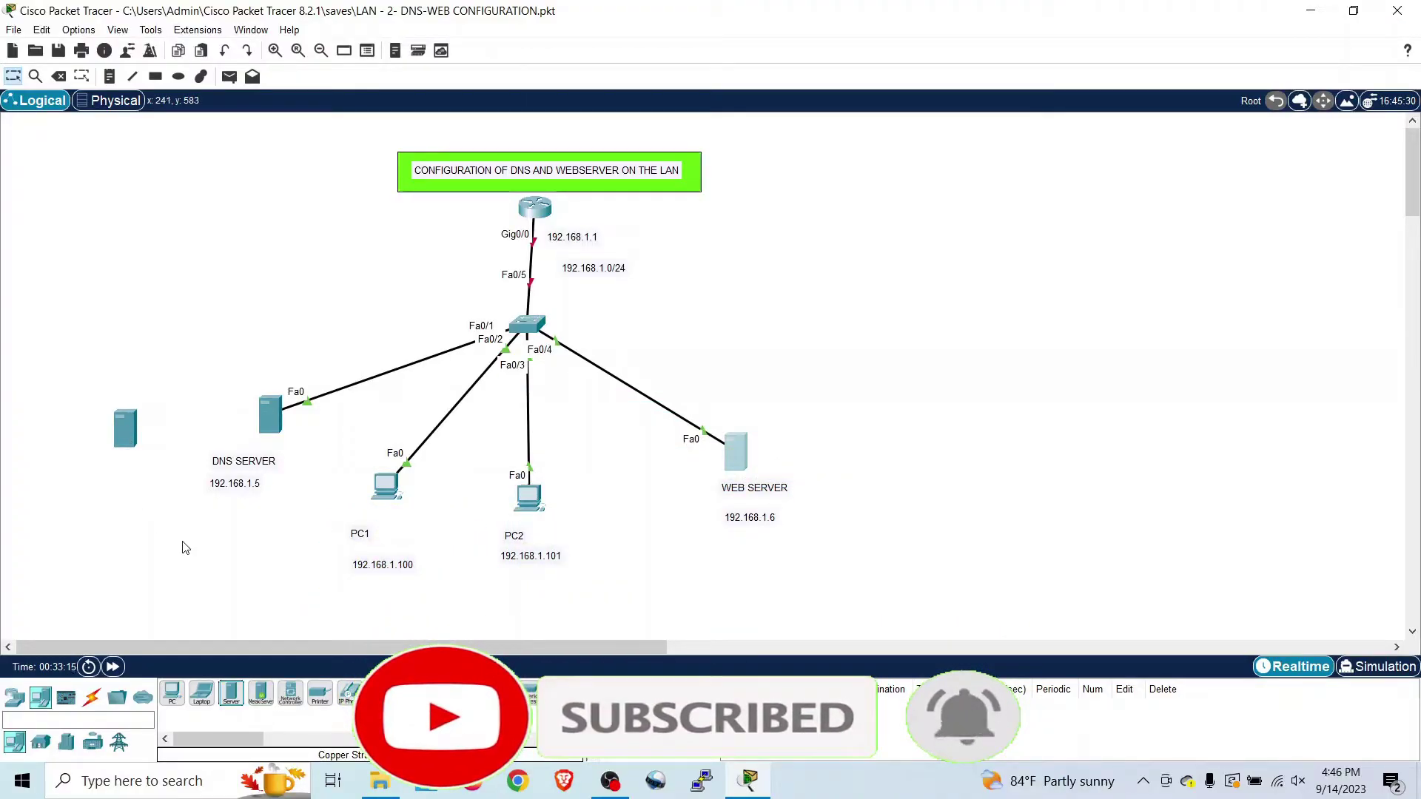
key(Delete)
click(127, 436)
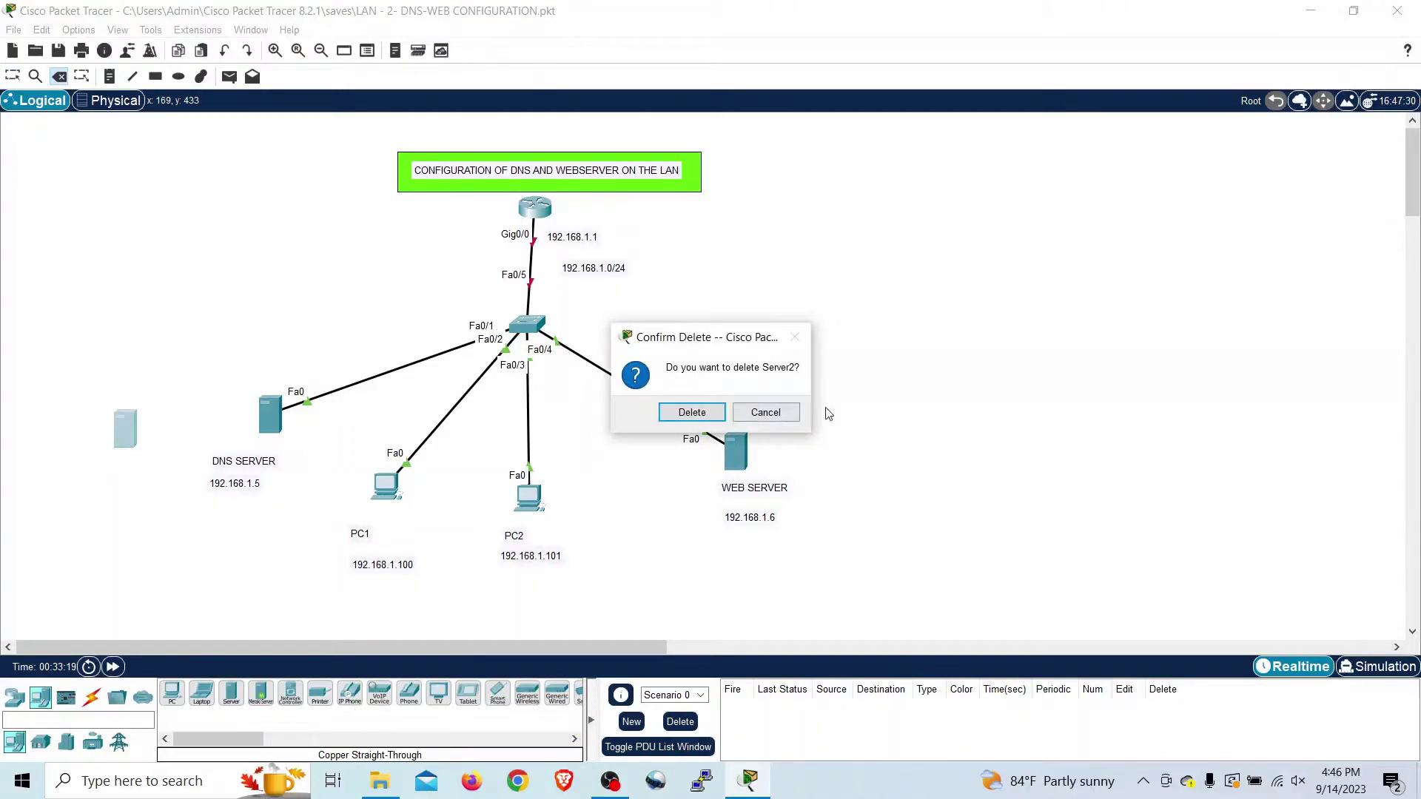
click(679, 416)
key(Escape)
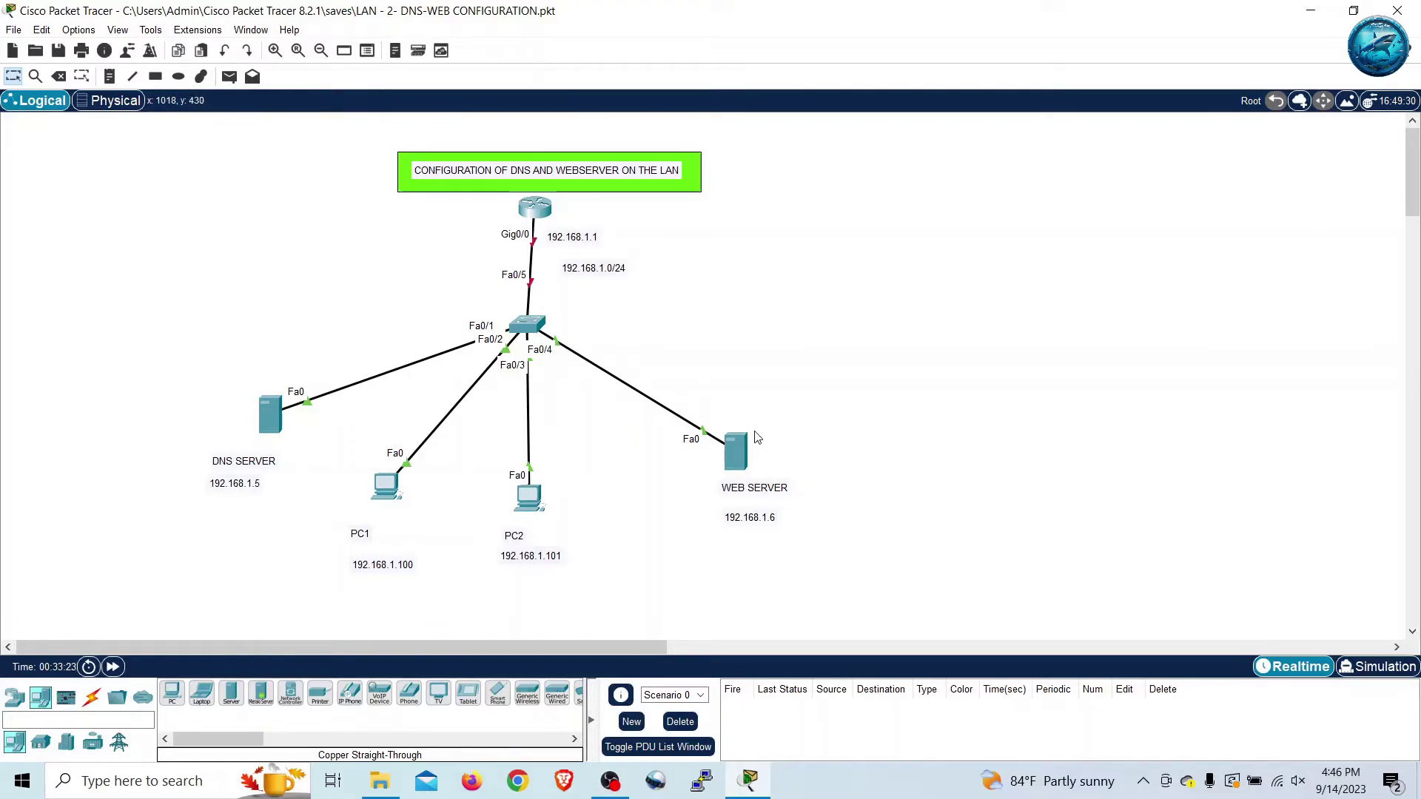
Switch Server1's DNS service On and keep A Record as the record type.
click(270, 422)
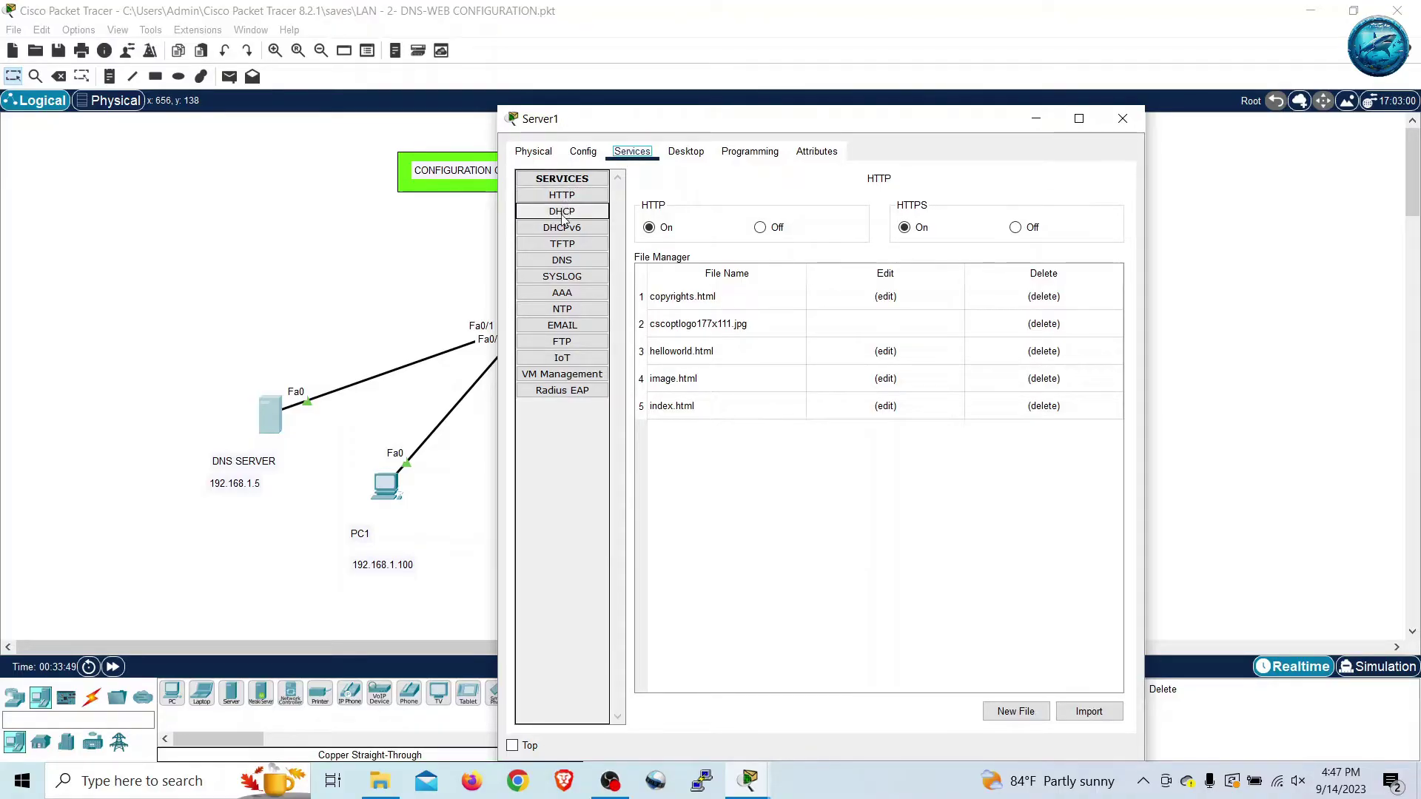
click(573, 267)
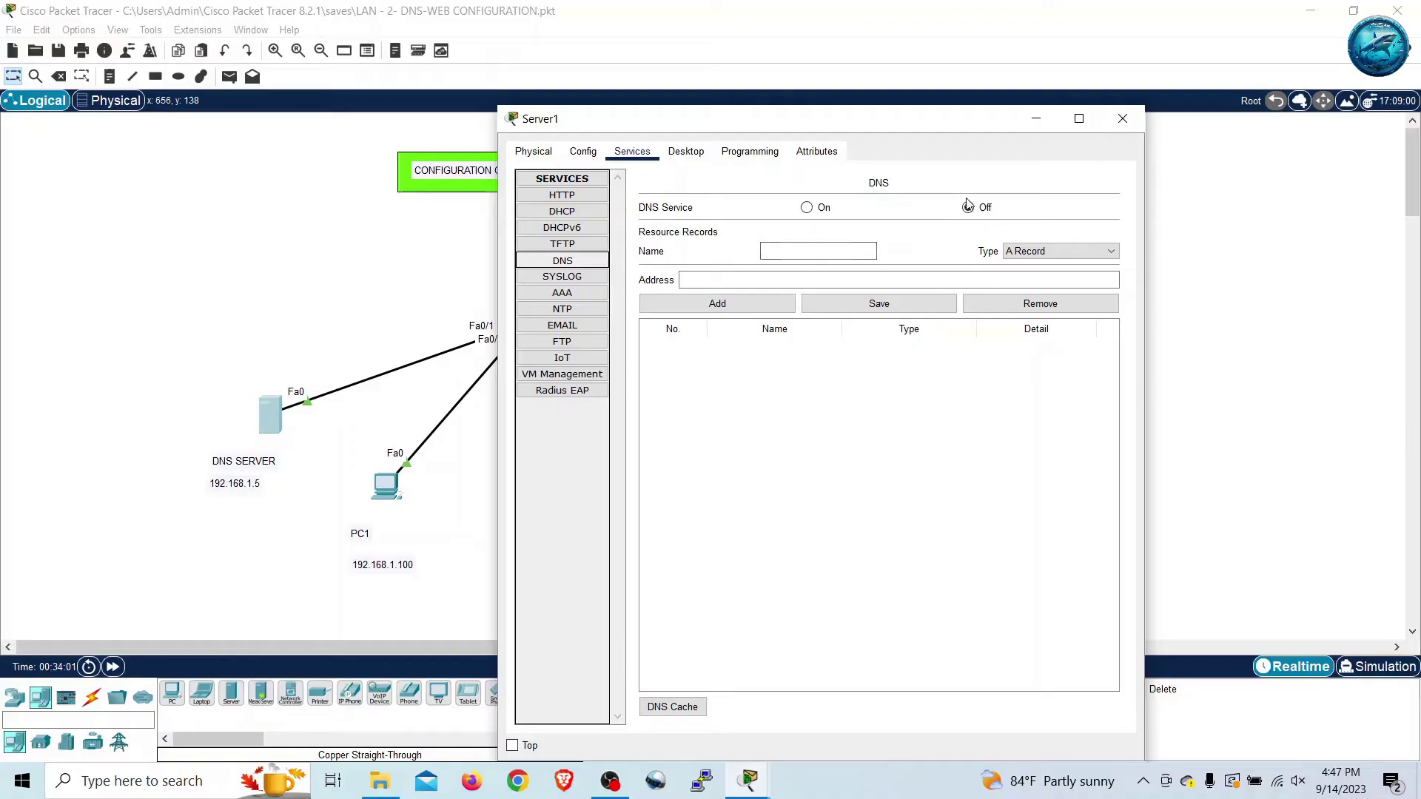
click(810, 253)
click(806, 208)
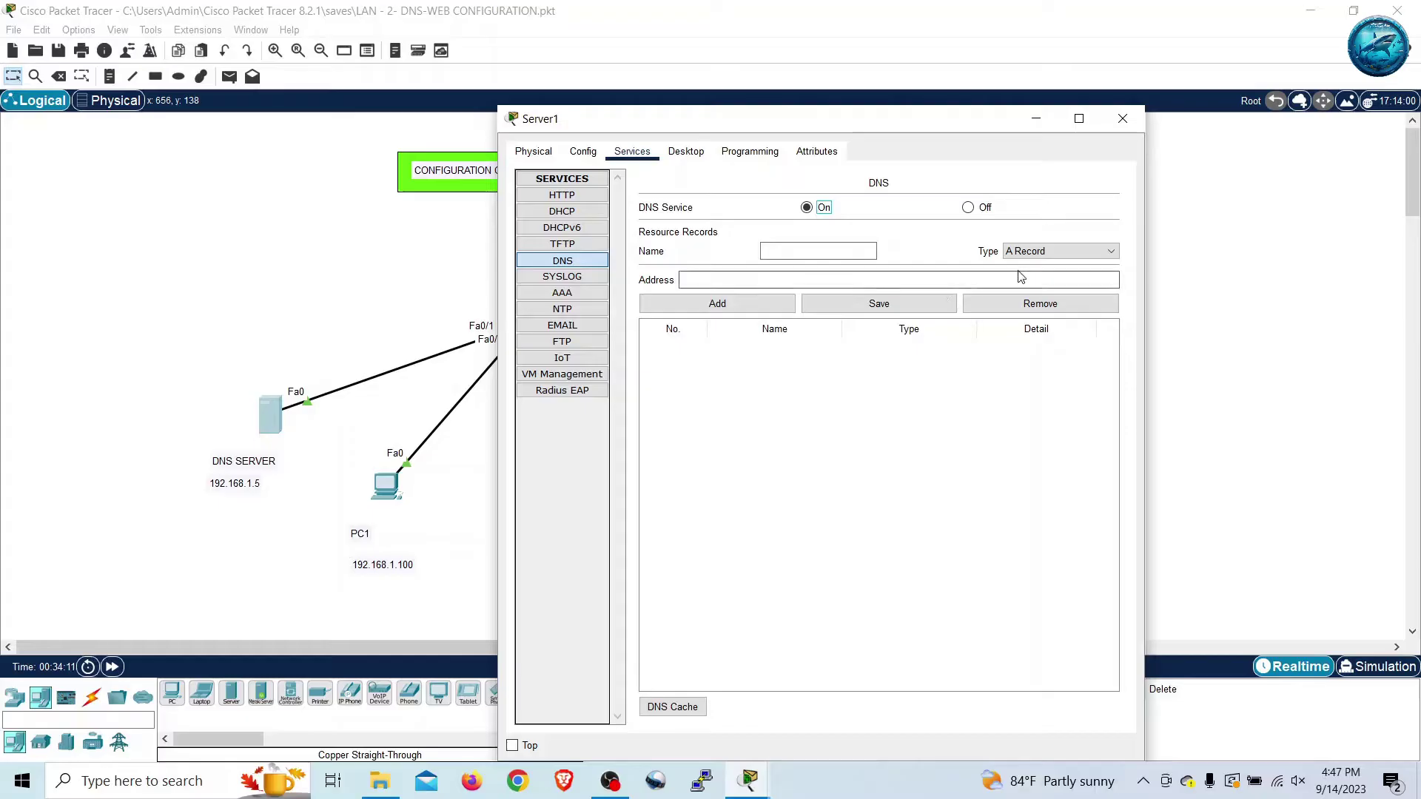
click(1044, 252)
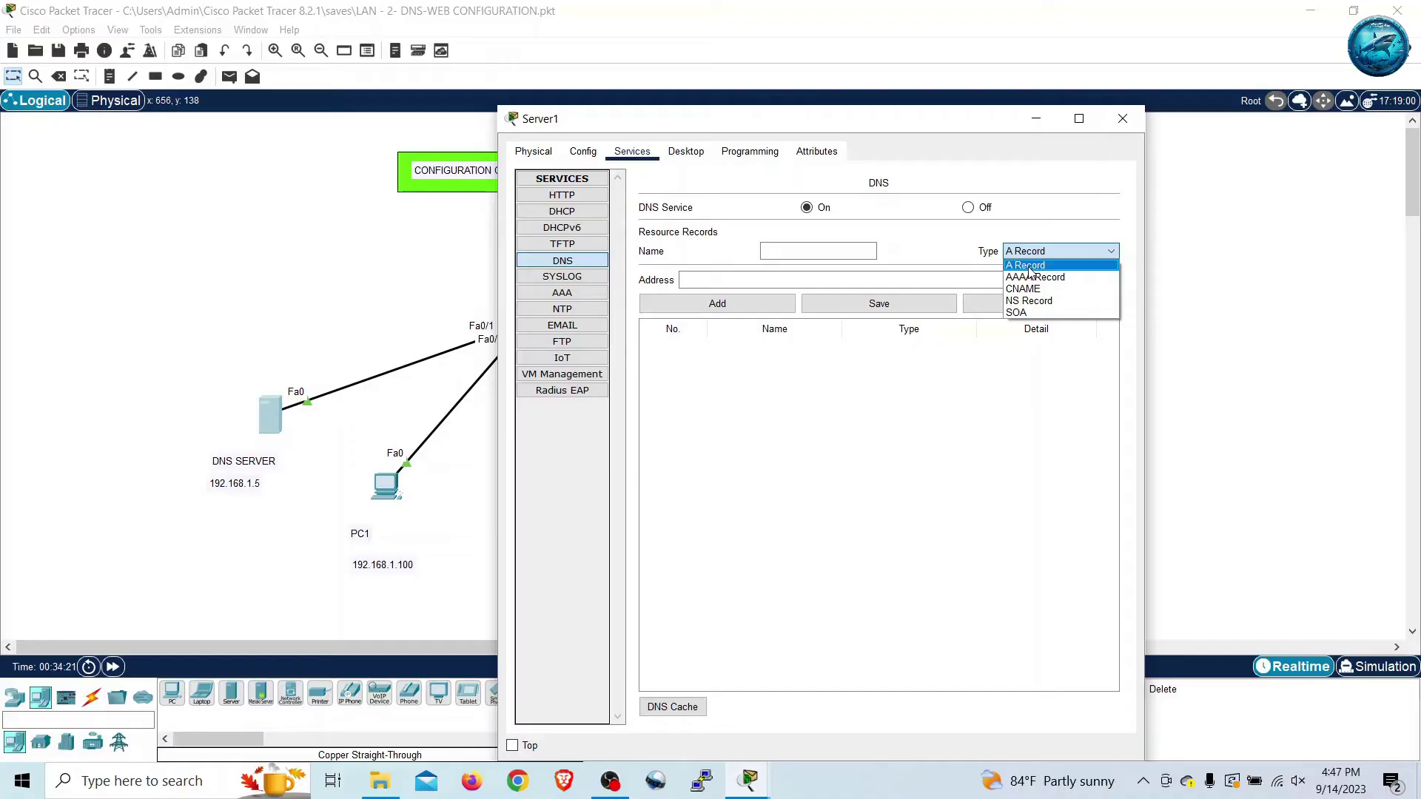
click(1029, 266)
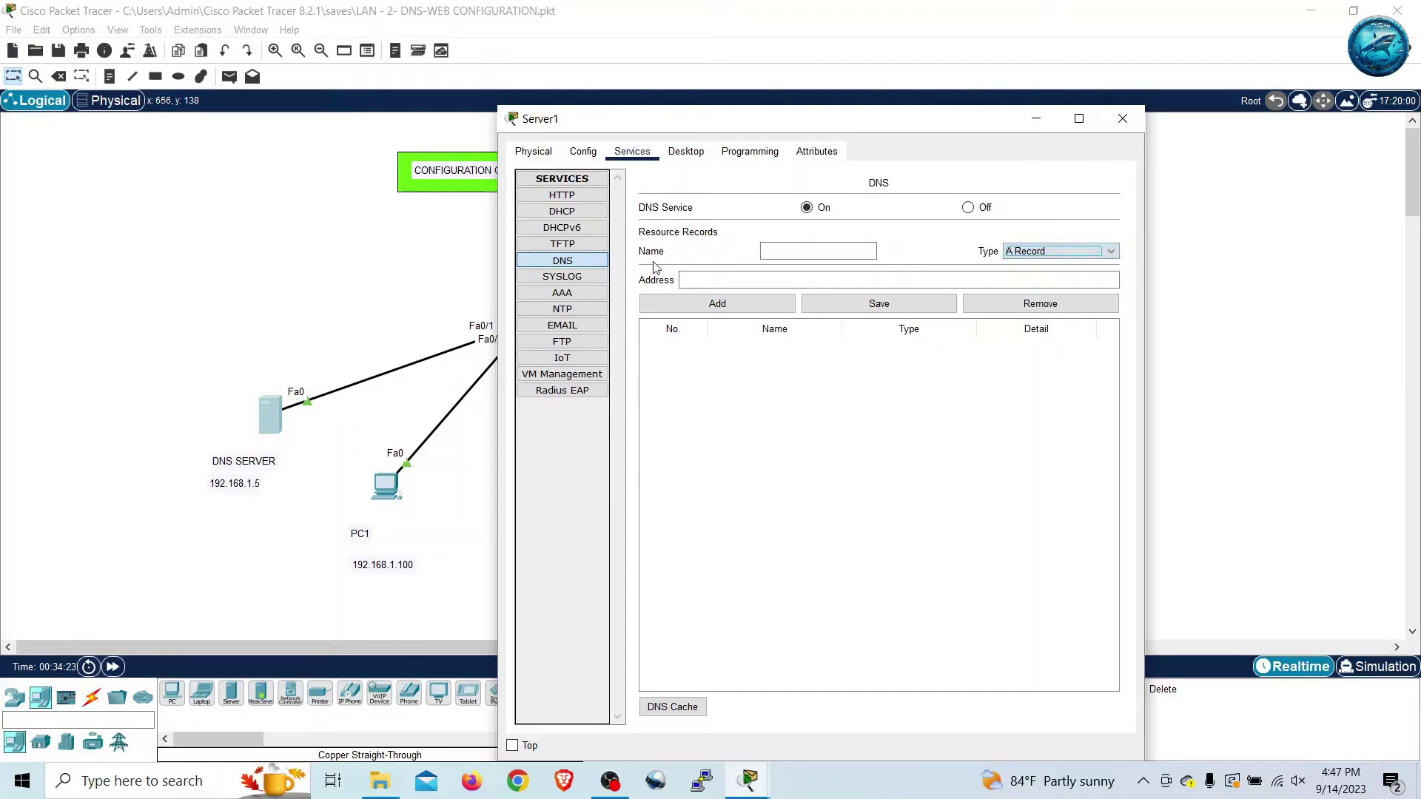
click(795, 249)
text(www.)
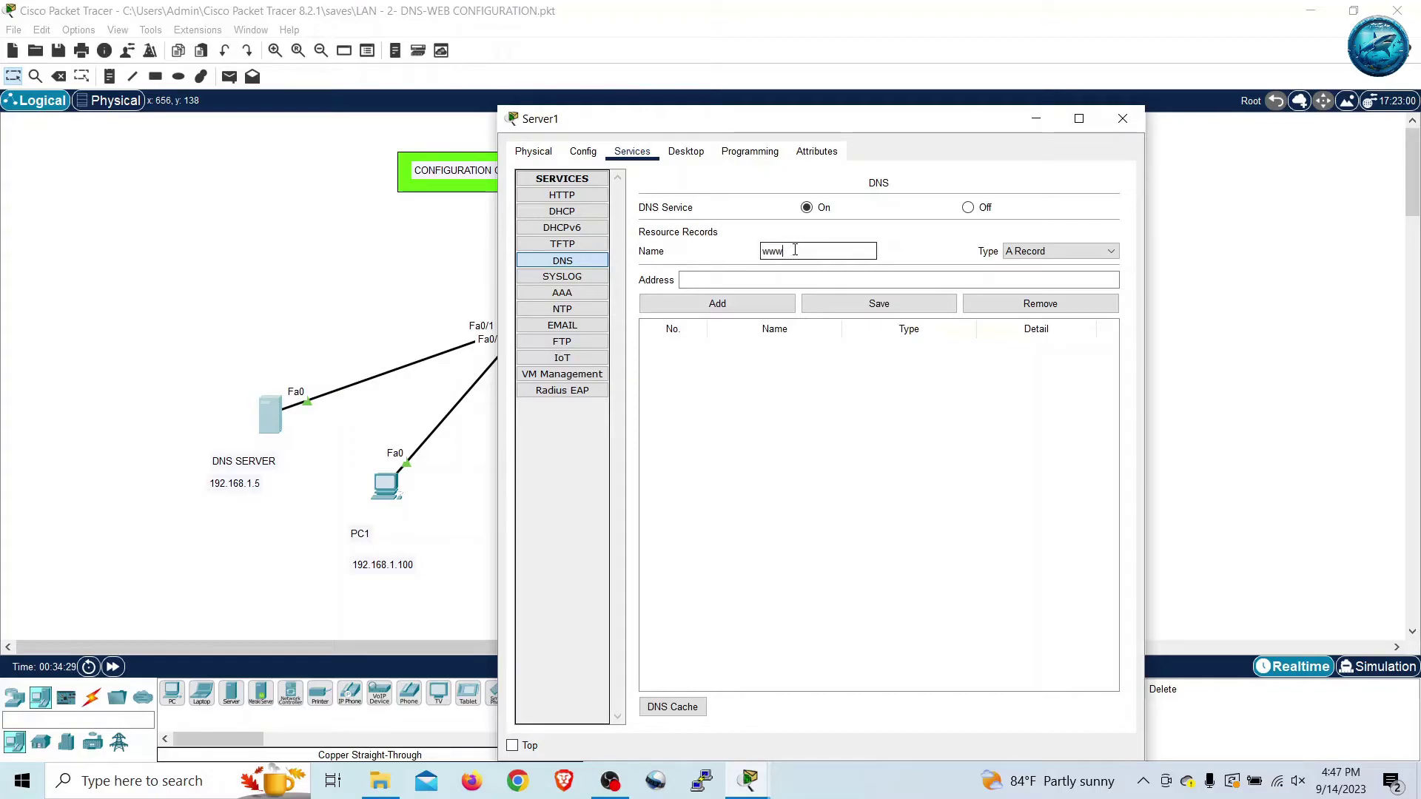
text(ley)
text(tslearn.com)
drag(851, 251, 747, 251)
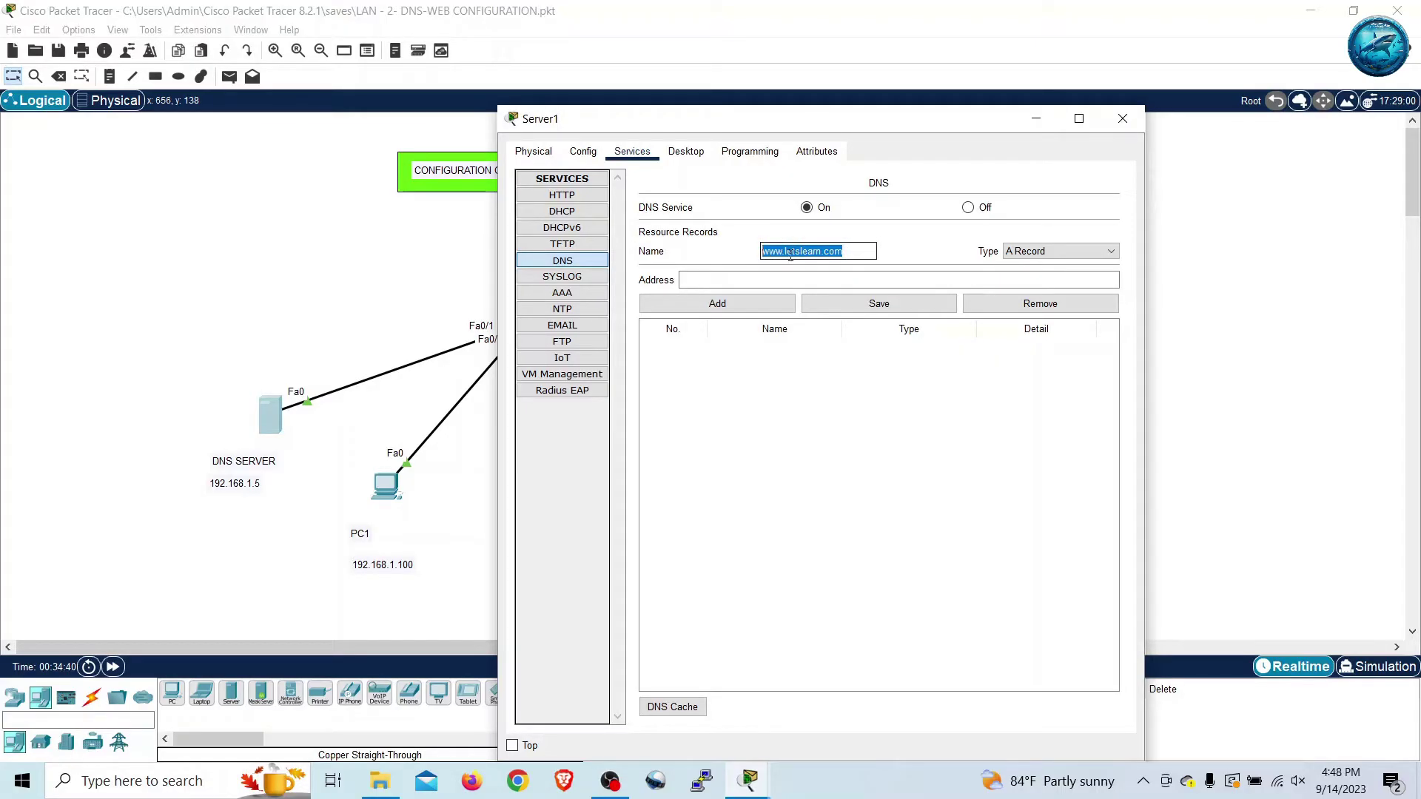
click(757, 280)
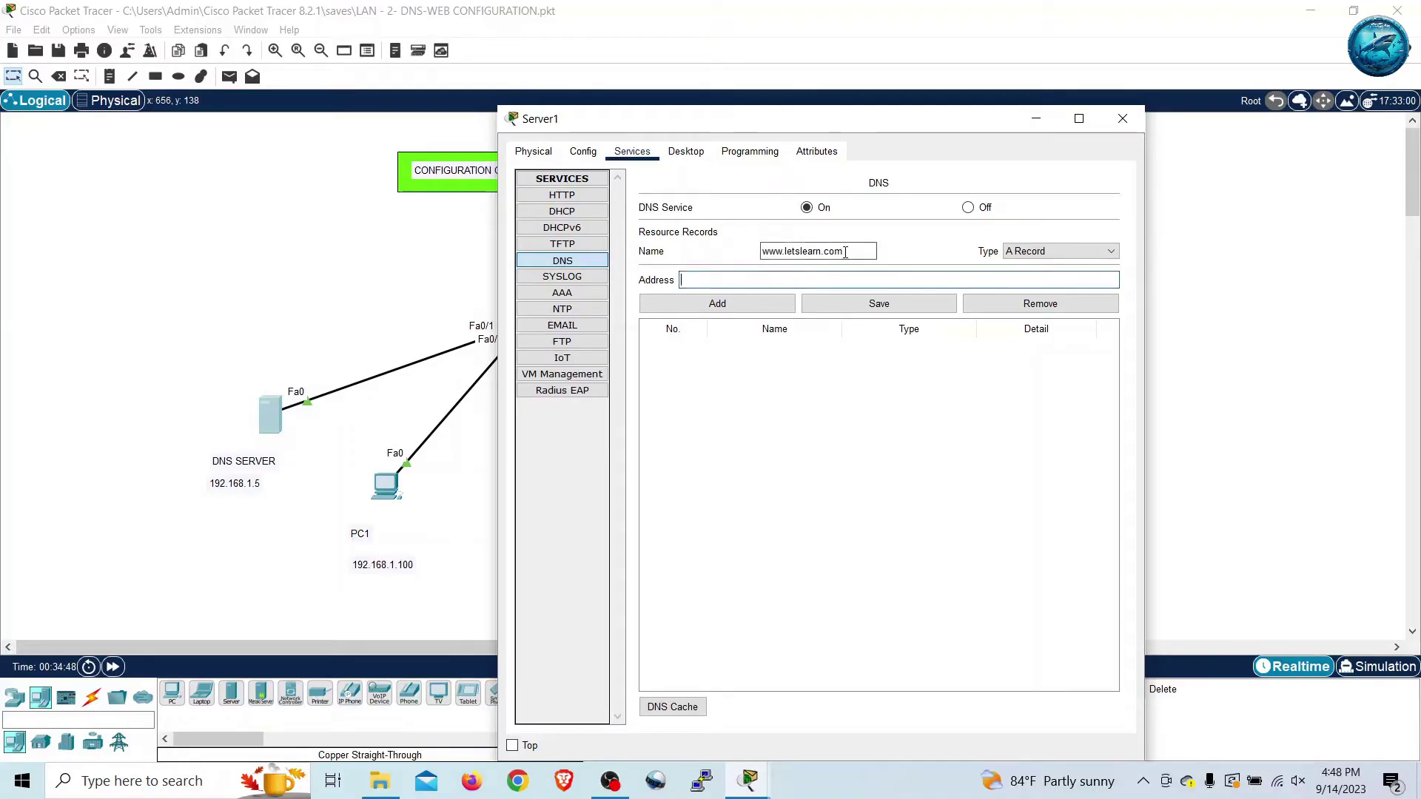
drag(843, 251, 766, 246)
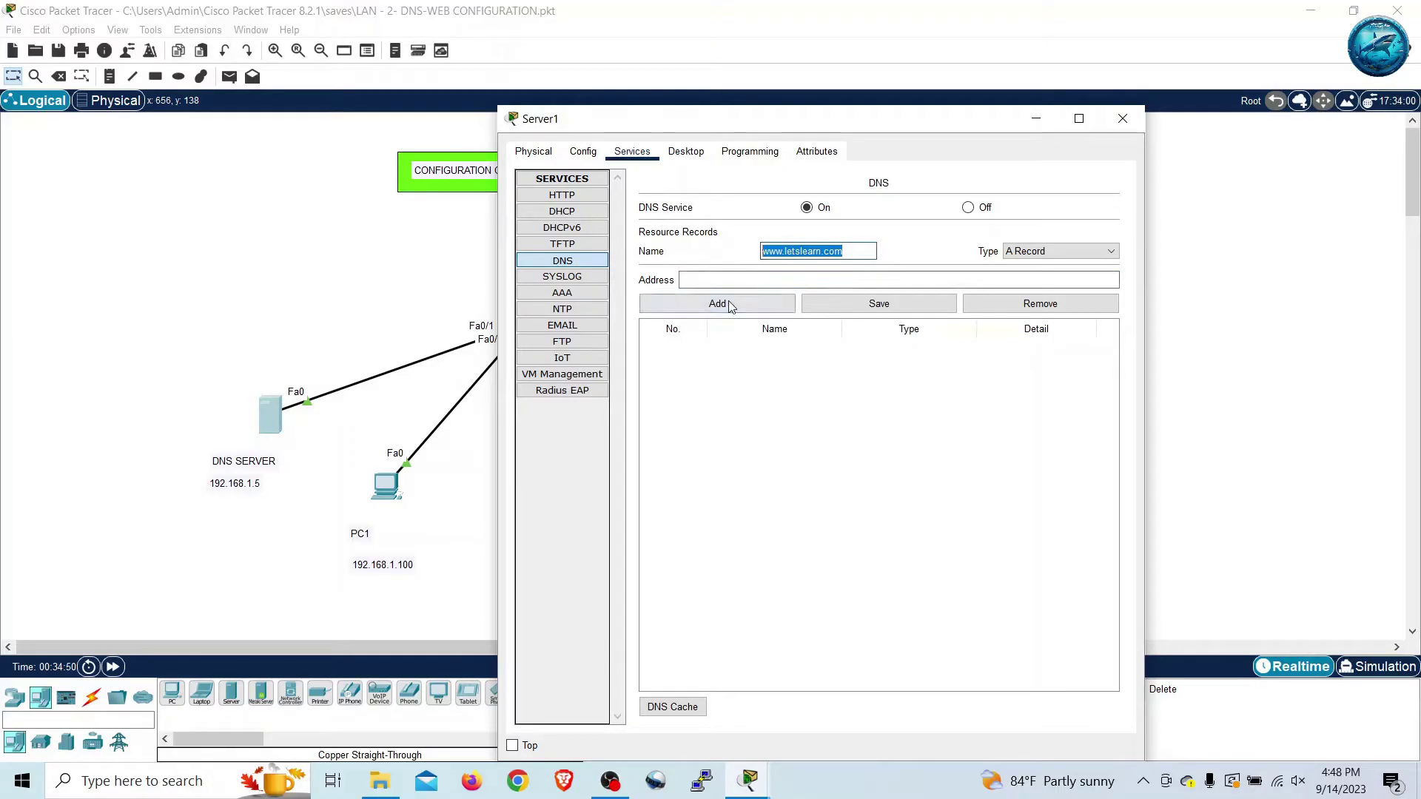
click(722, 280)
text(192.168)
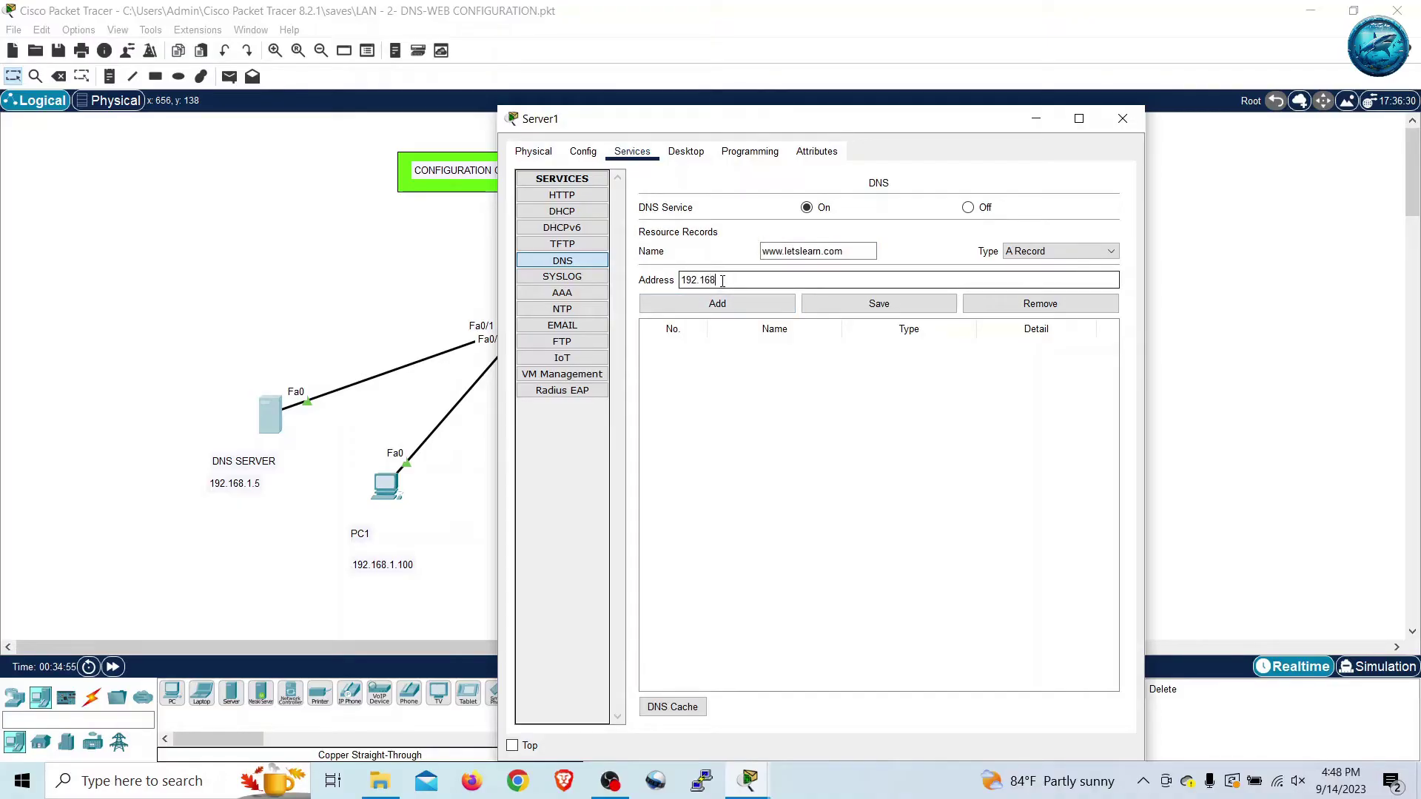
text(.1.6)
drag(873, 250, 678, 281)
click(726, 300)
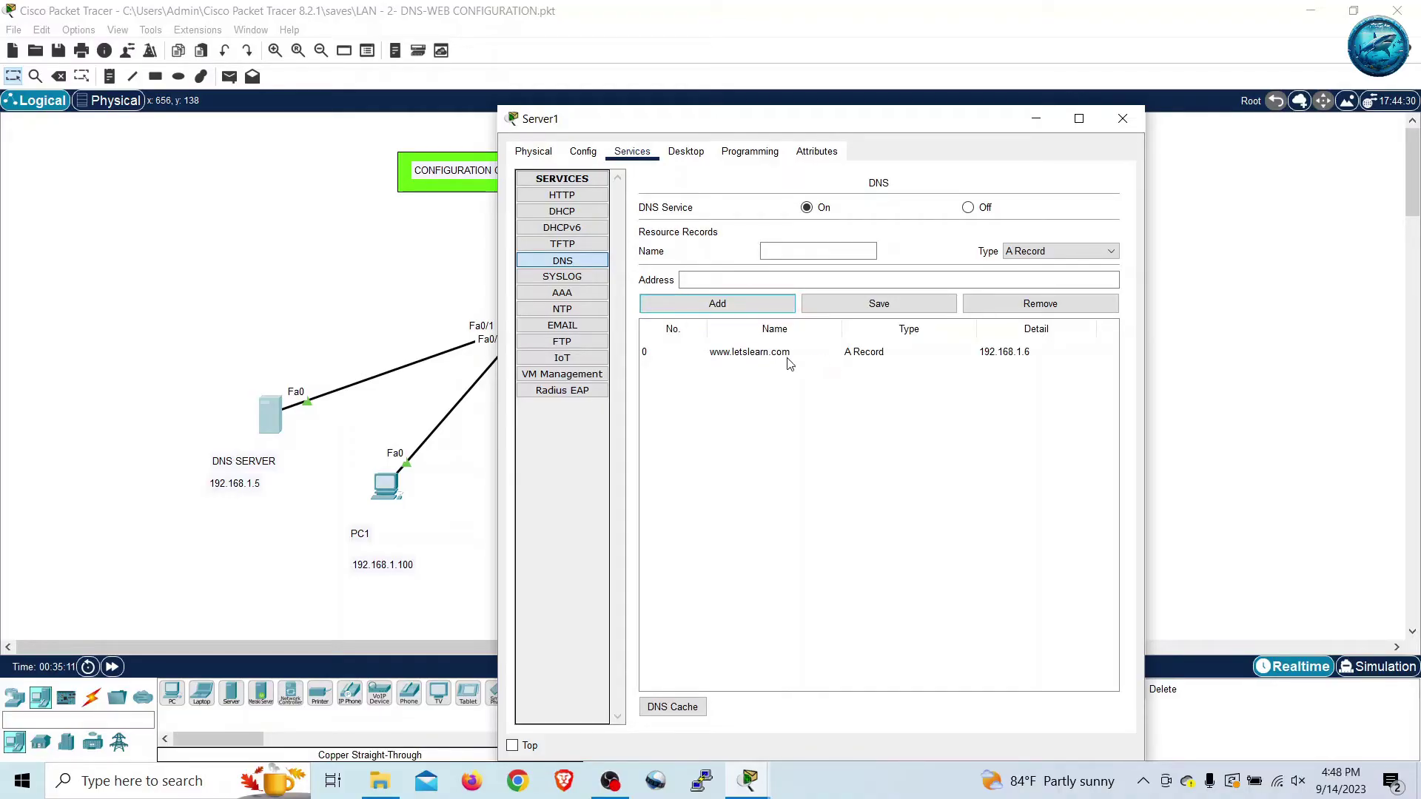
drag(903, 112, 898, 72)
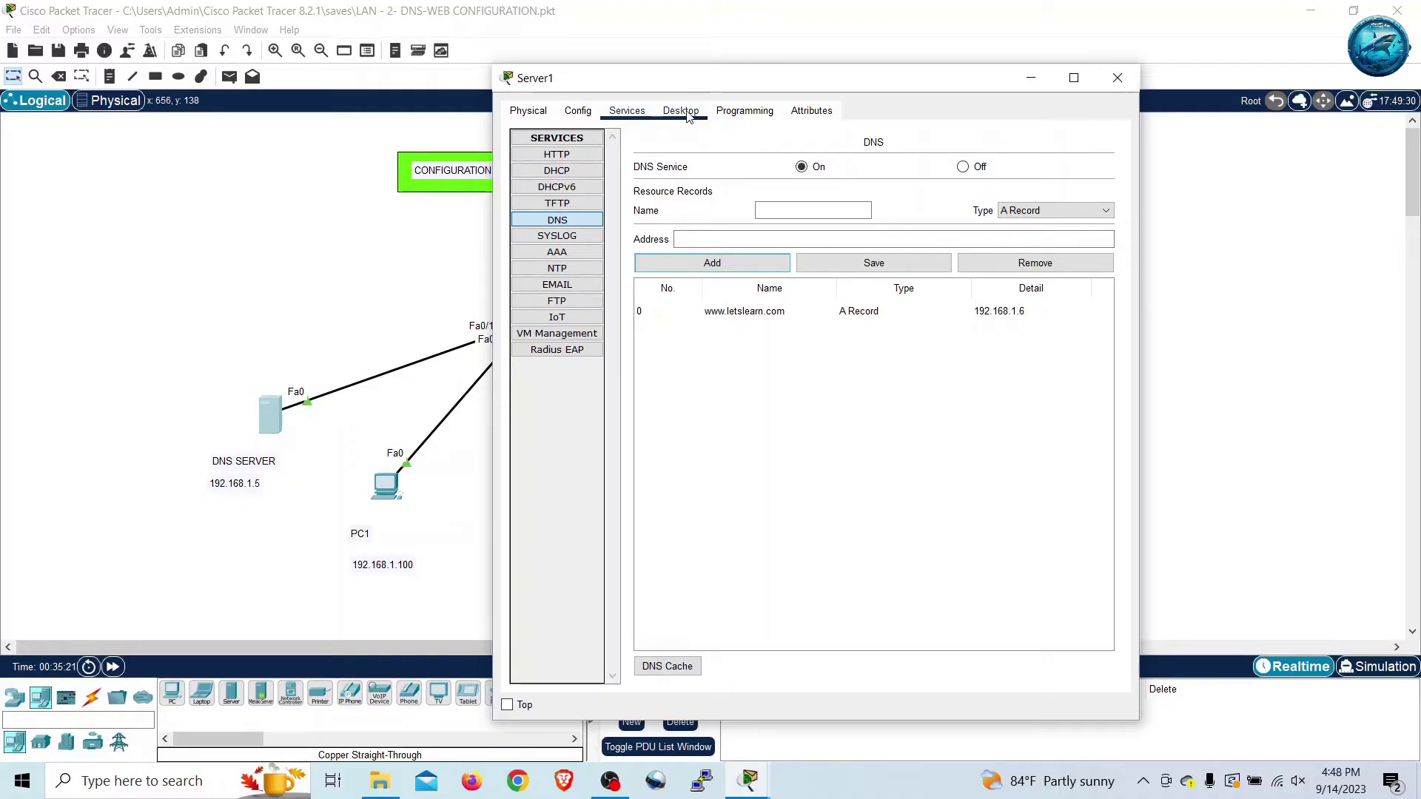
Review Server1's IP configuration (192.168.1.5, gateway 192.168.1.1) and close its window.
click(681, 111)
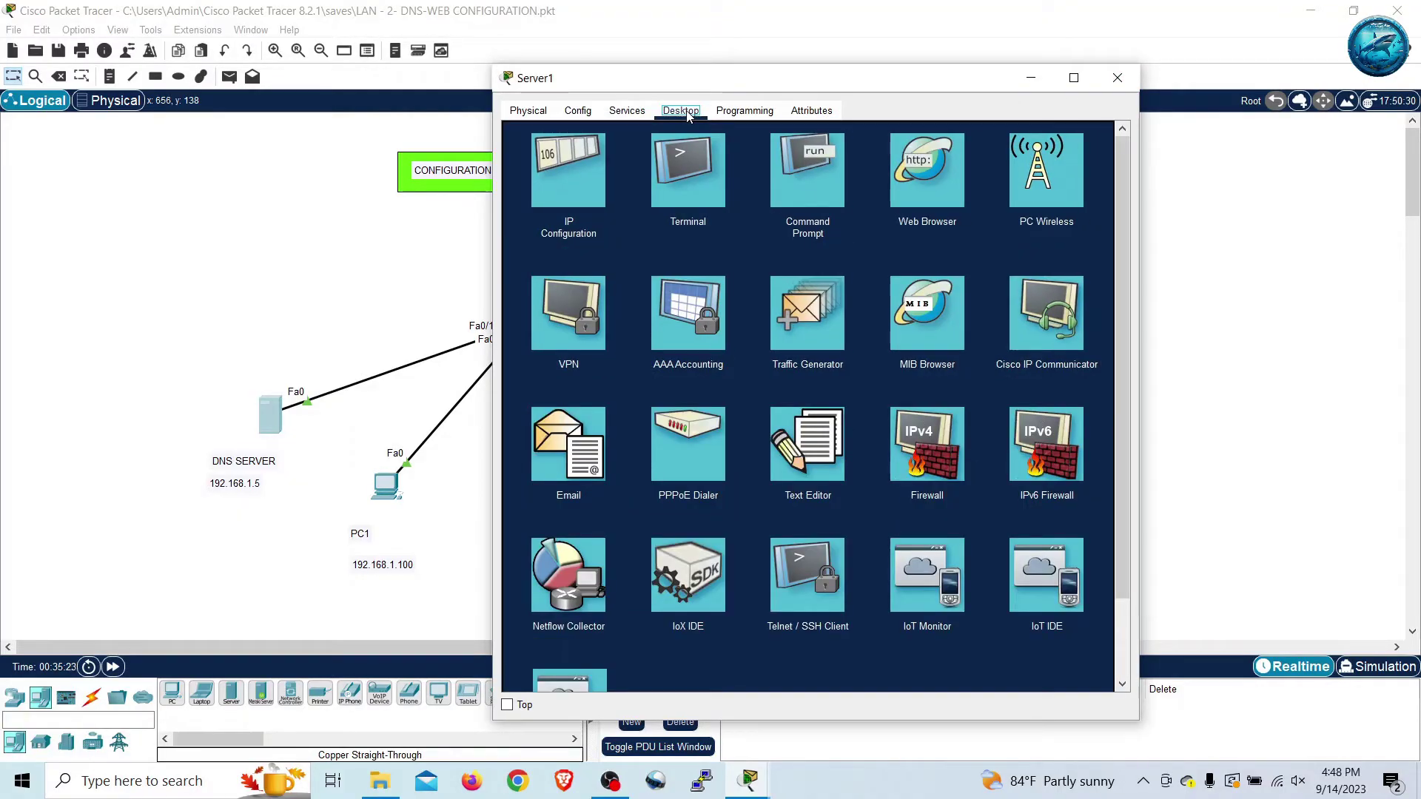
click(591, 178)
drag(773, 202, 704, 202)
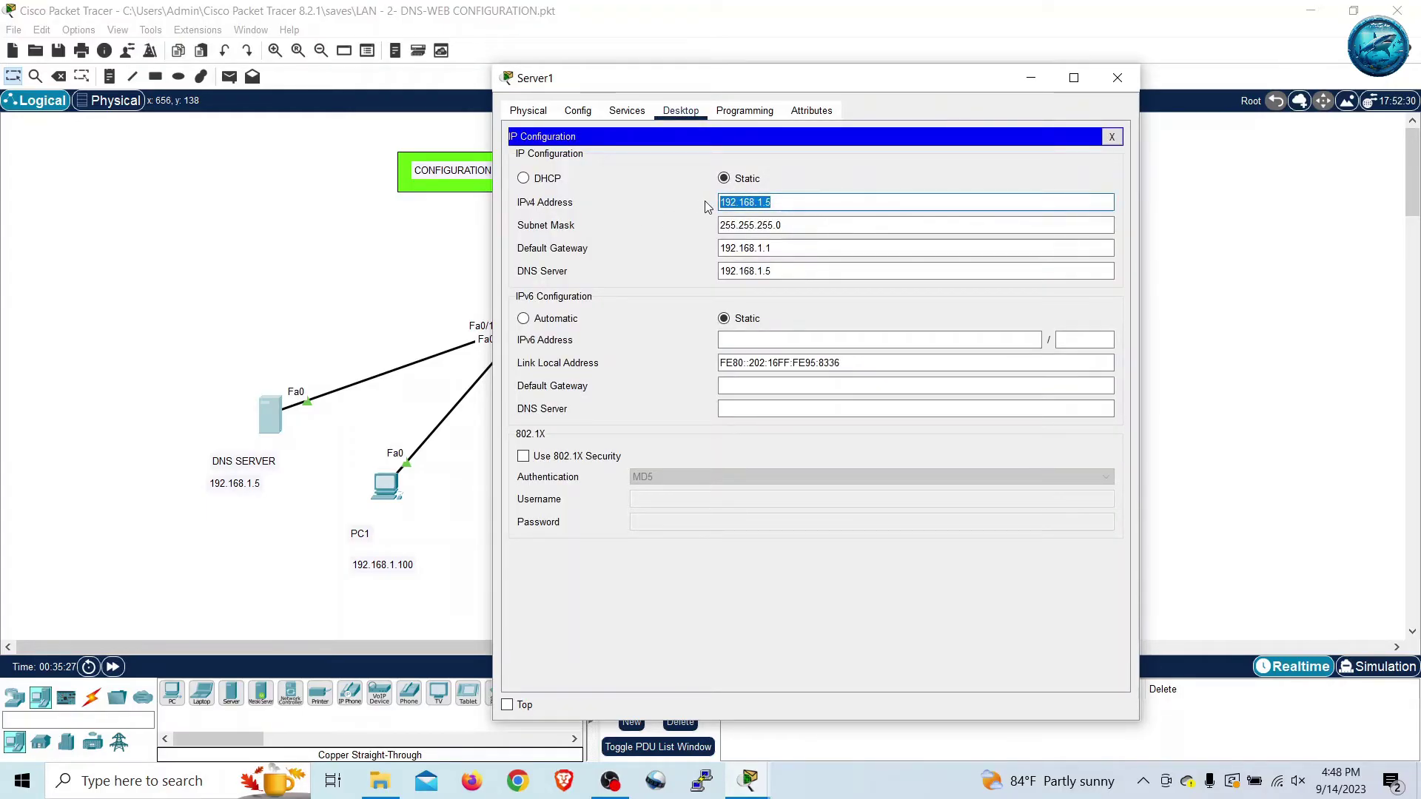
drag(824, 248, 703, 268)
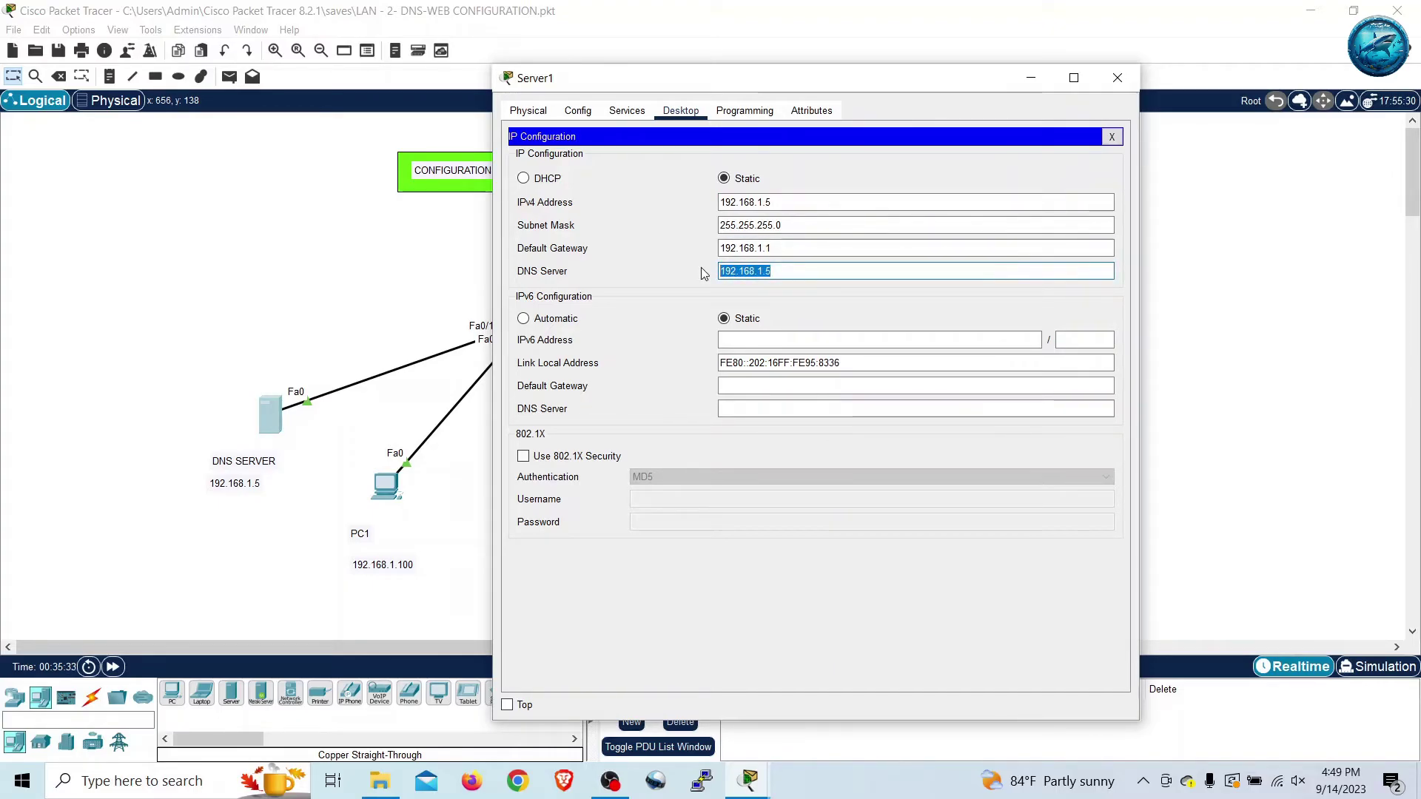
click(1110, 73)
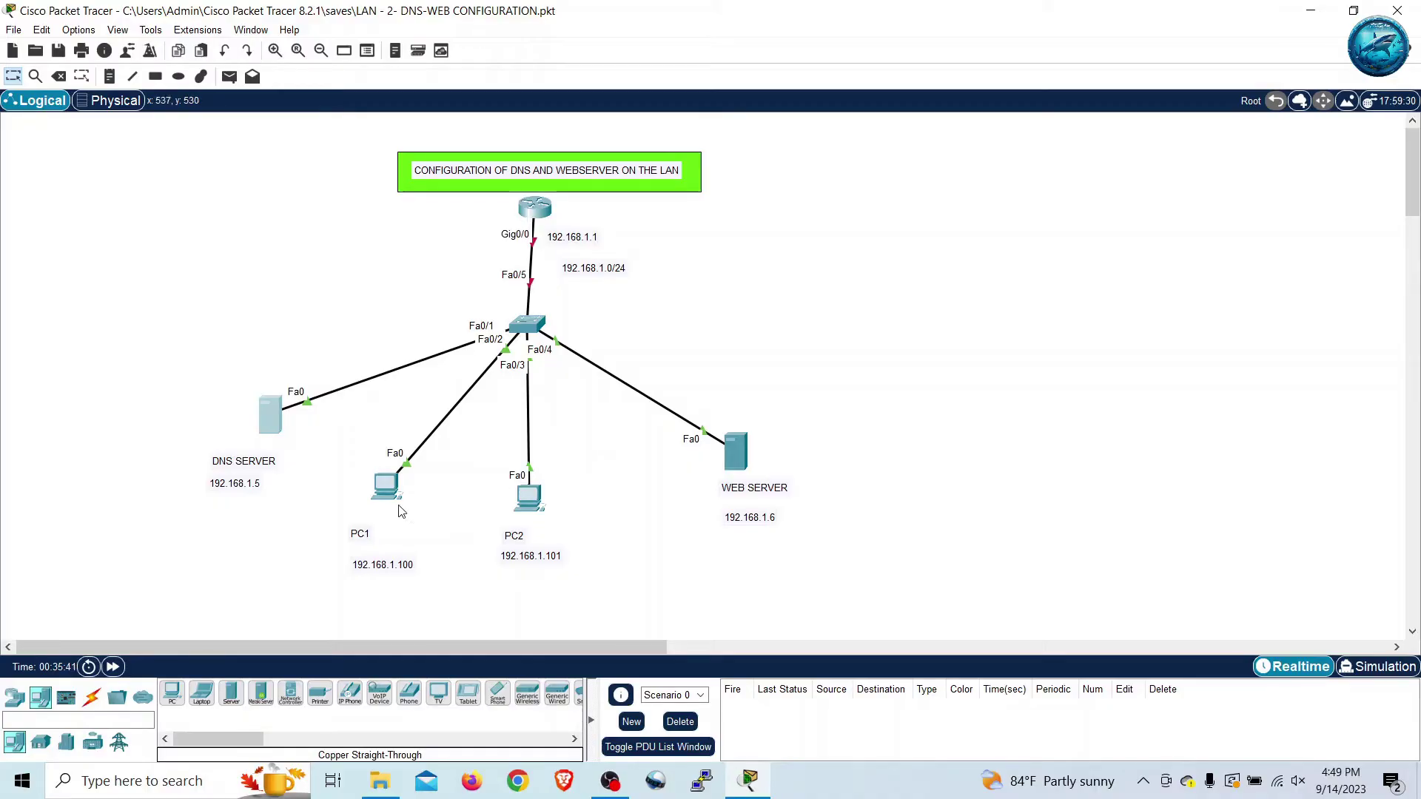
Check the info boxes of PC1 and both servers, then open PC1's device window.
mouse_move(399, 511)
mouse_move(268, 407)
mouse_move(755, 451)
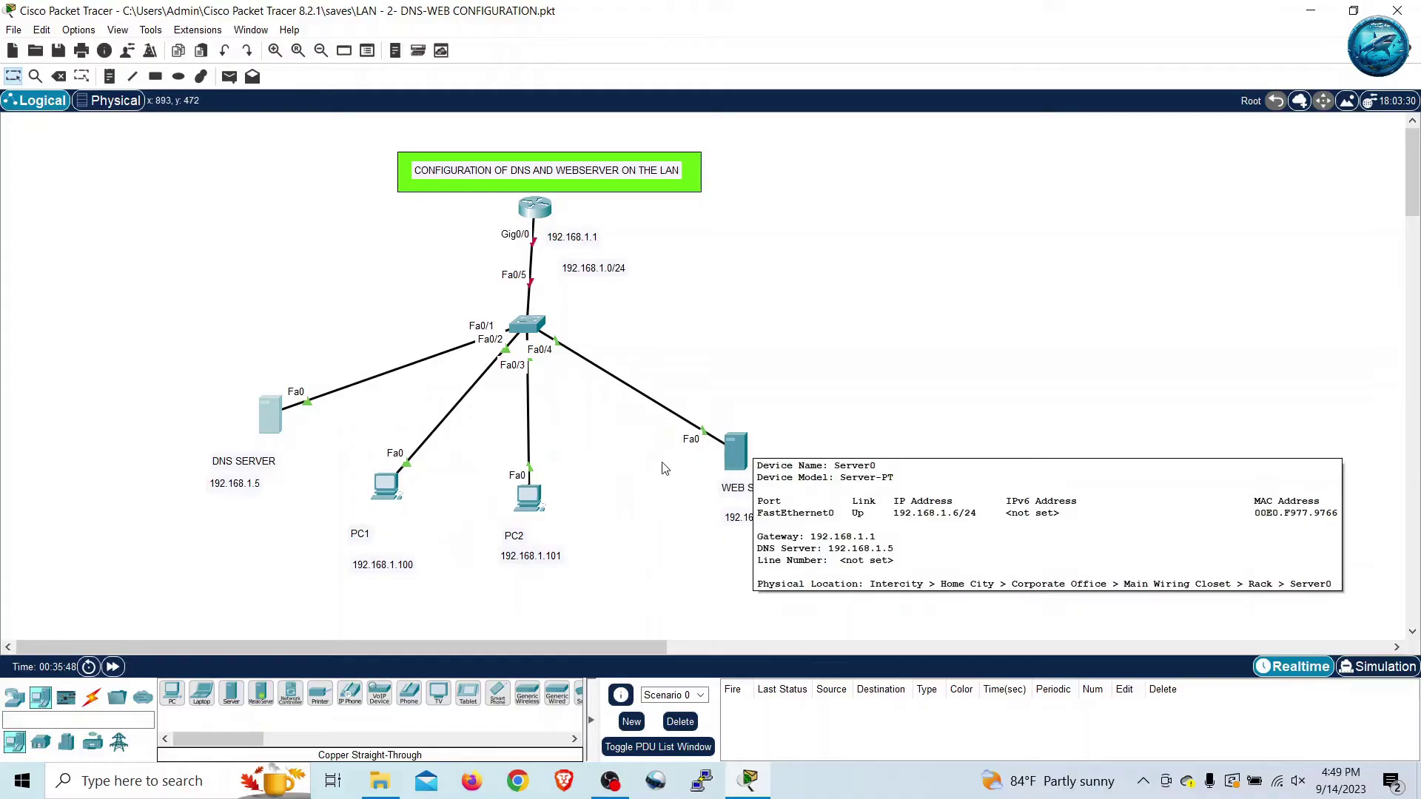
click(385, 491)
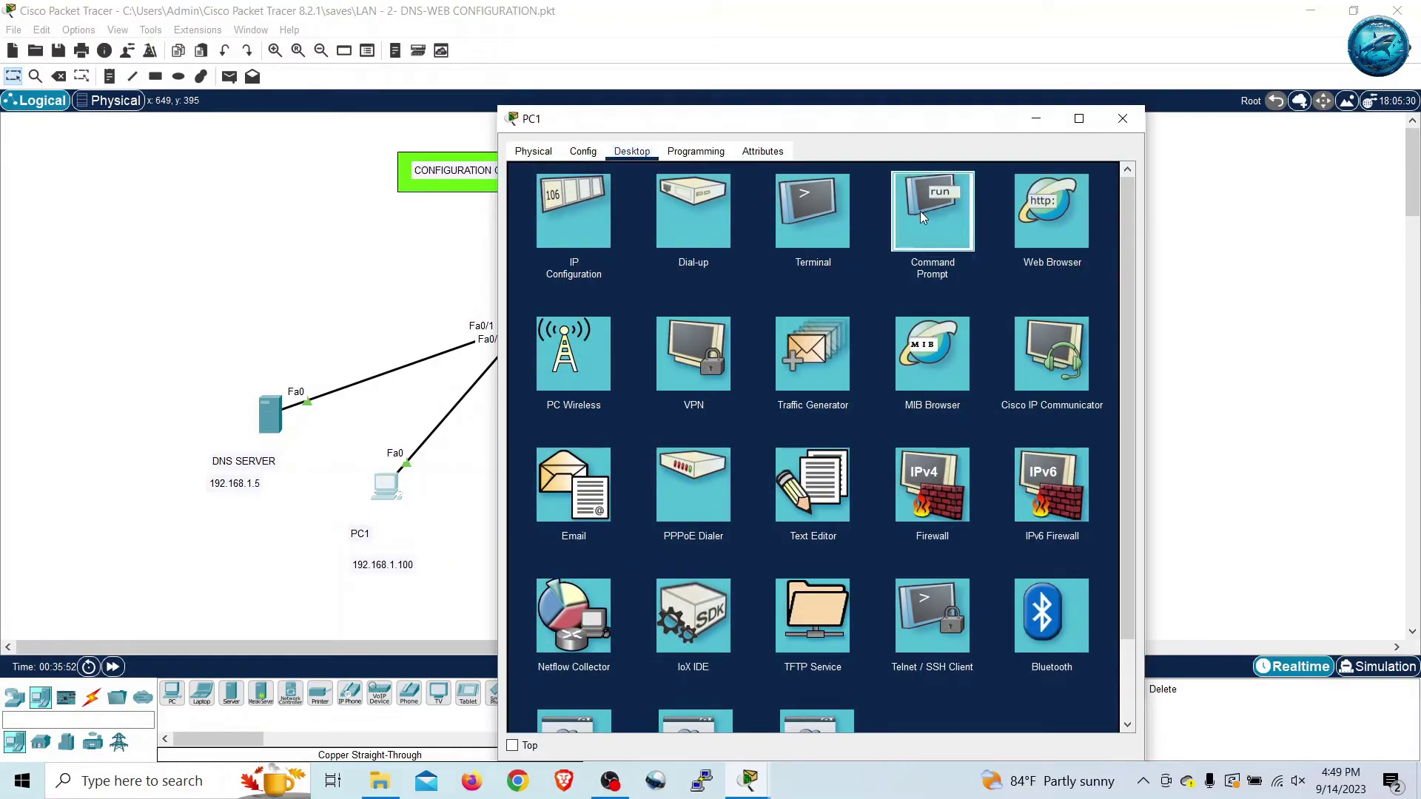
Ping 192.168.1.5 and 192.168.1.6 from PC1's Command Prompt, confirming 0% packet loss.
click(921, 211)
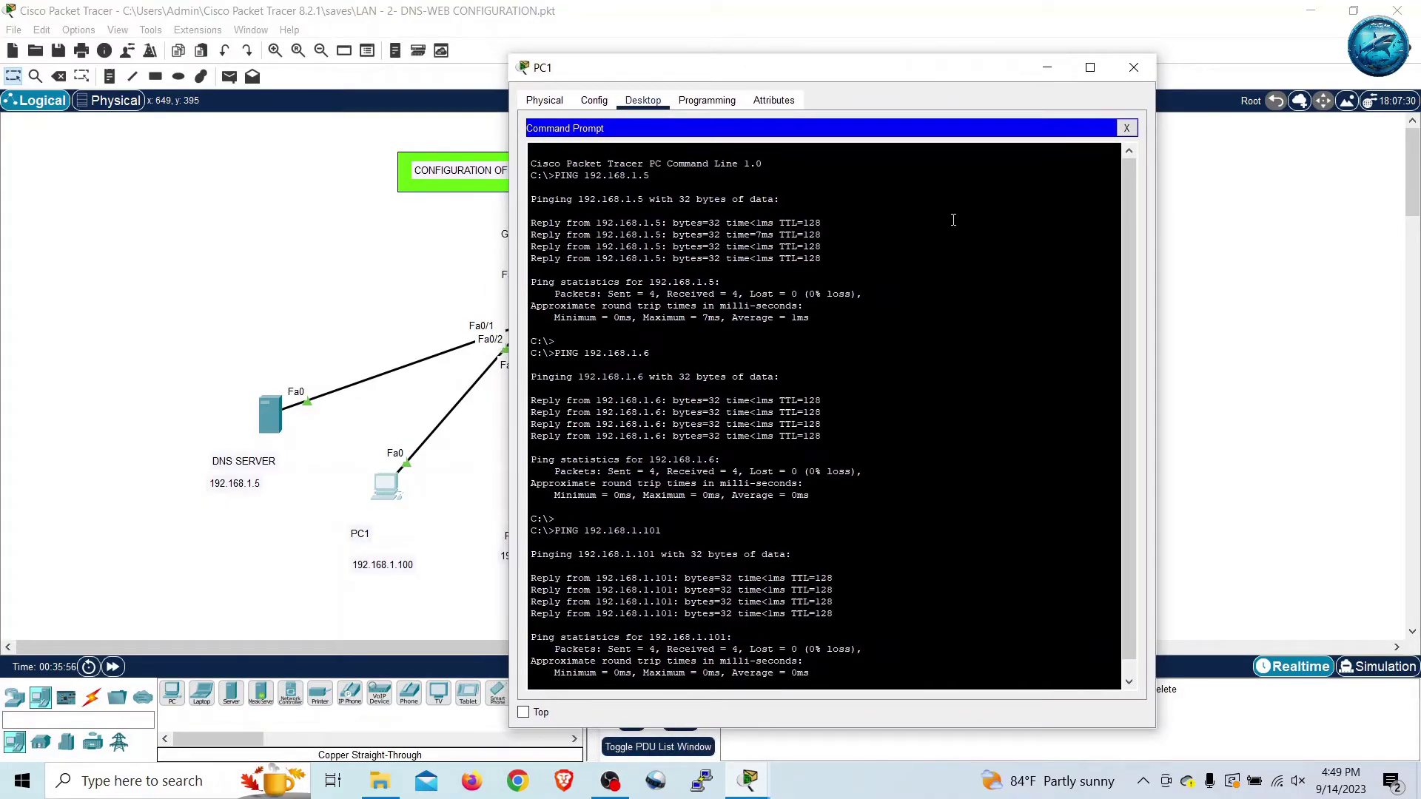
click(1090, 67)
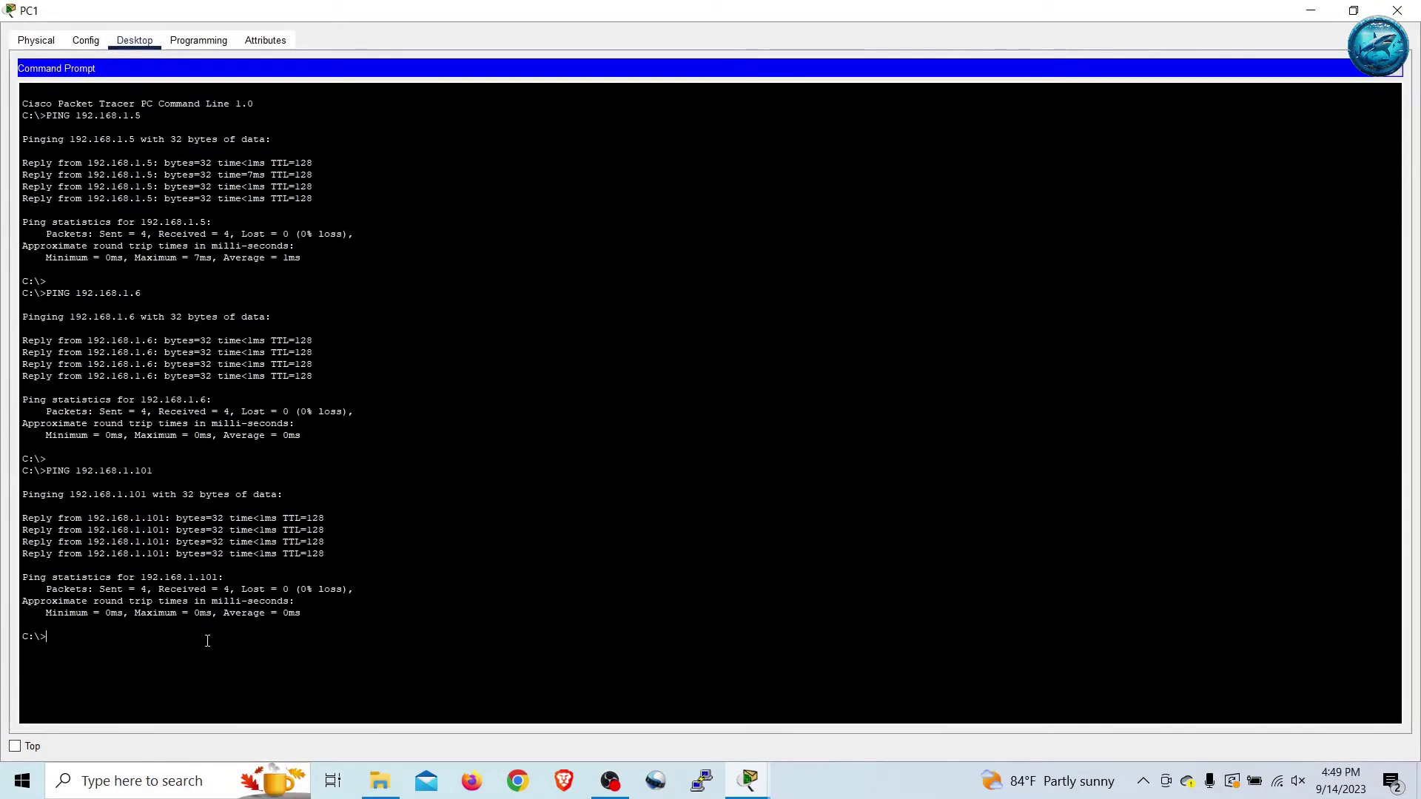
key(Up)
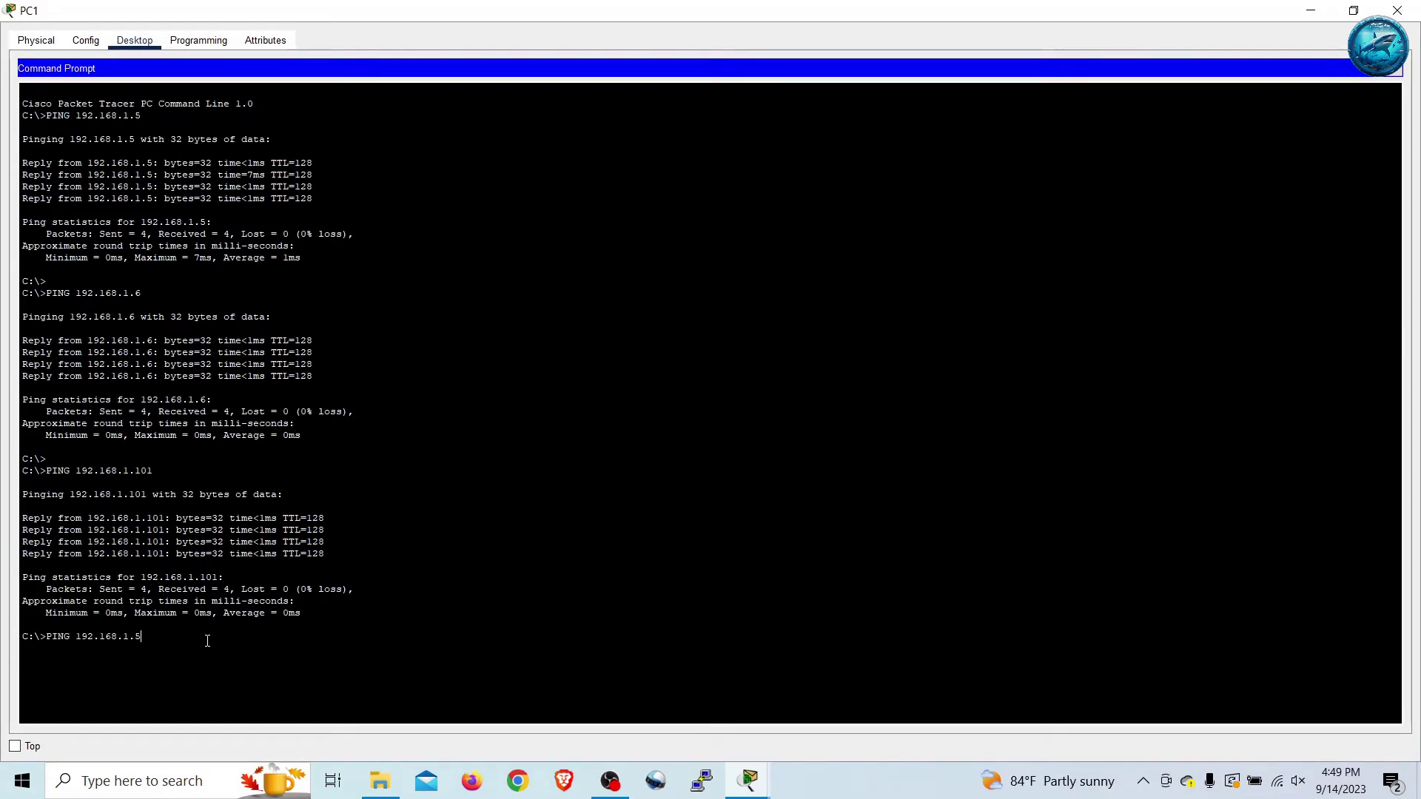
key(Return)
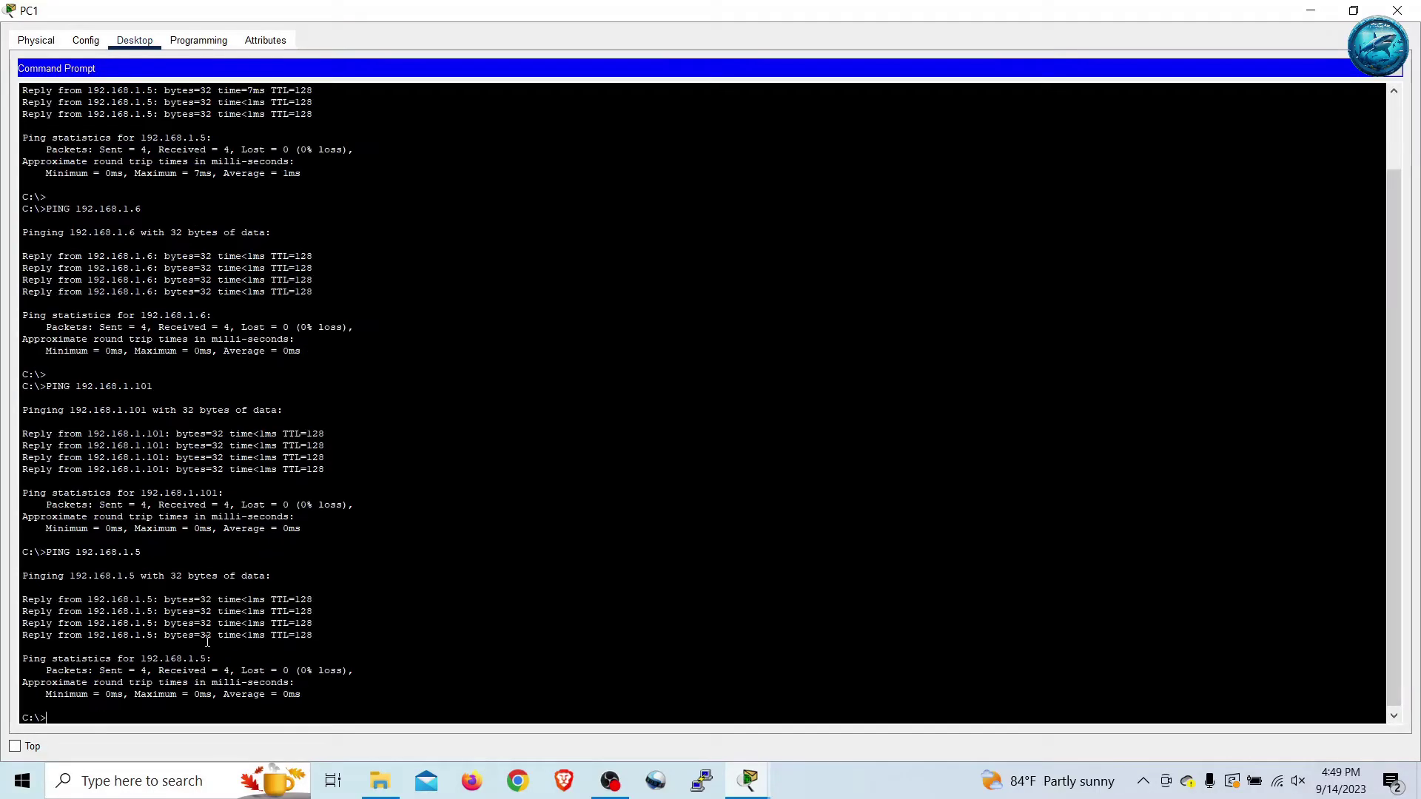
key(Return)
key(Up)
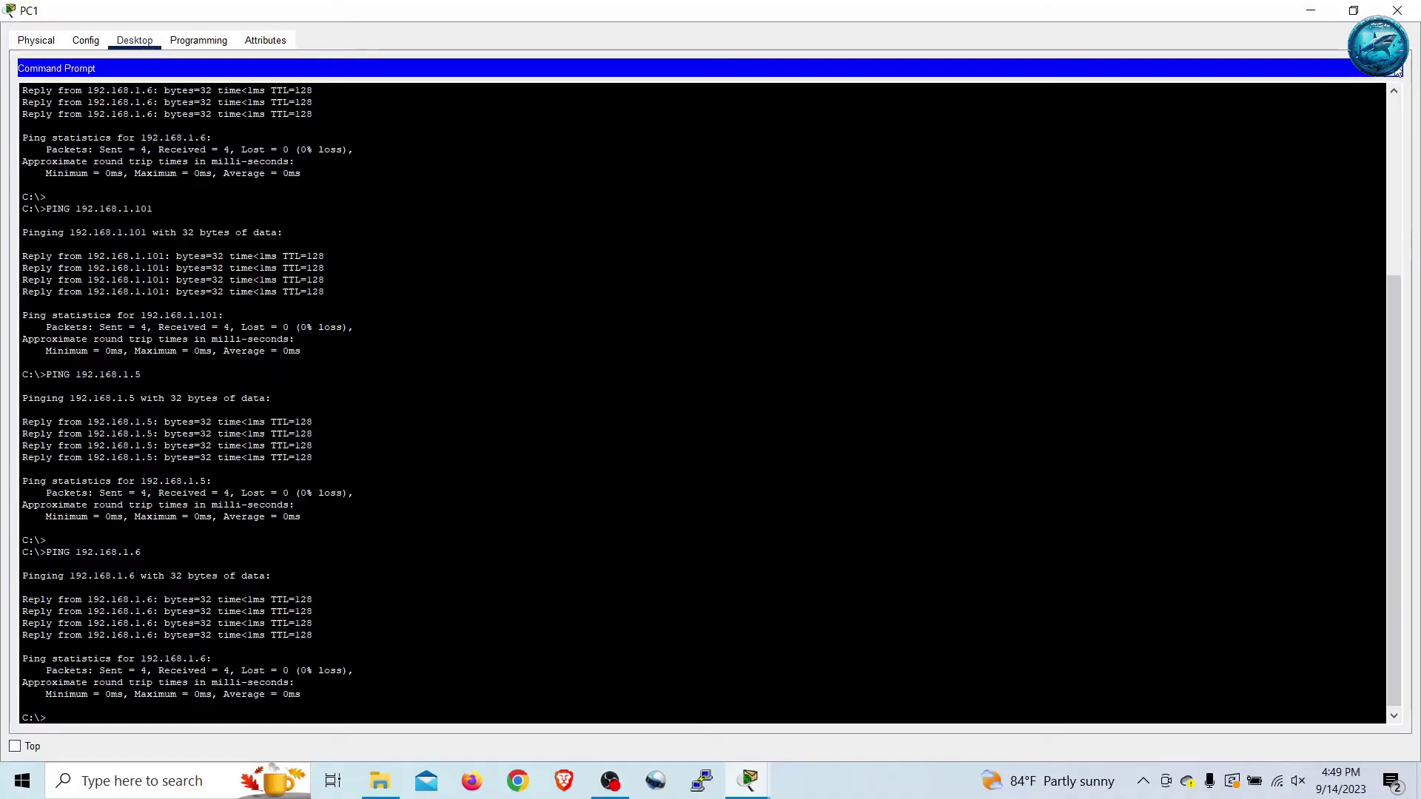
click(1398, 72)
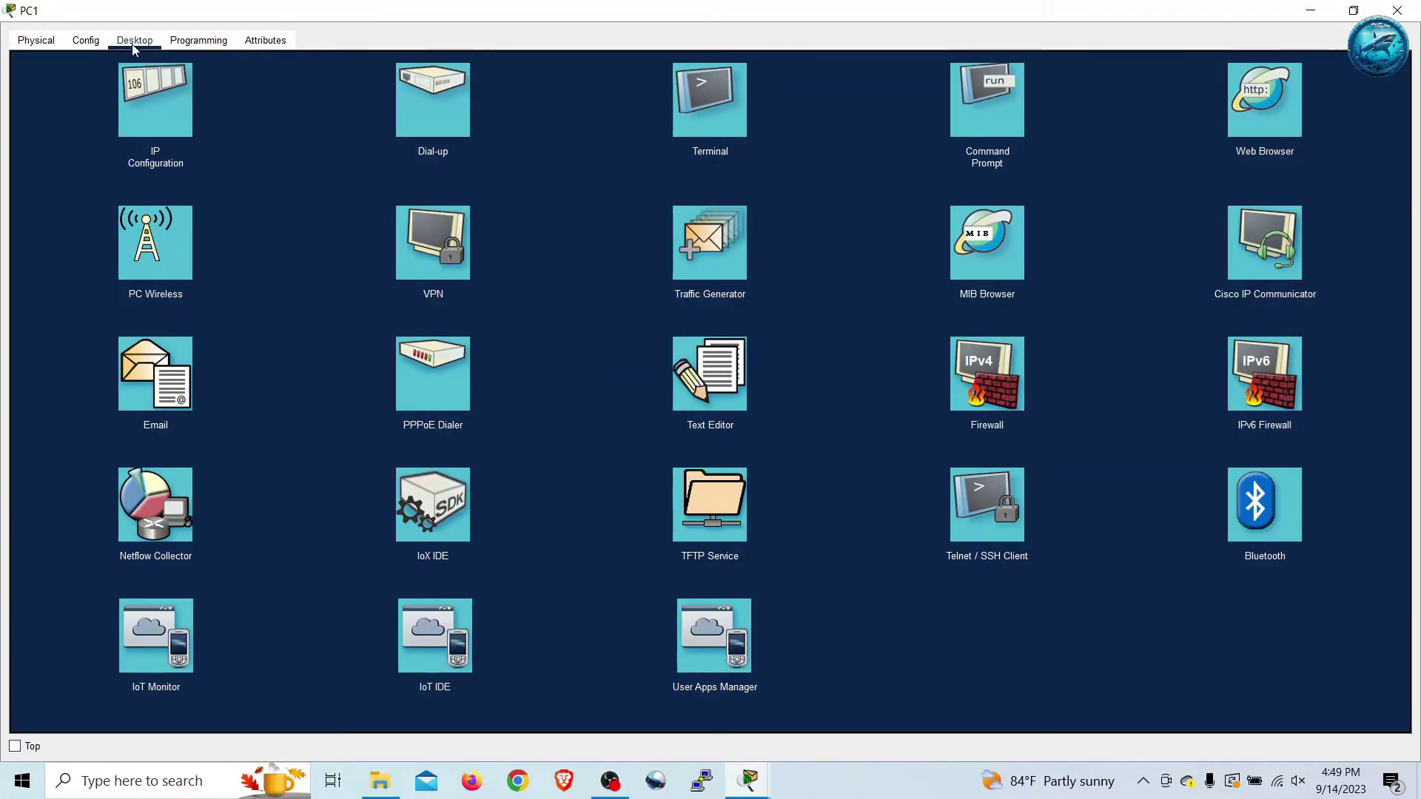
click(1276, 129)
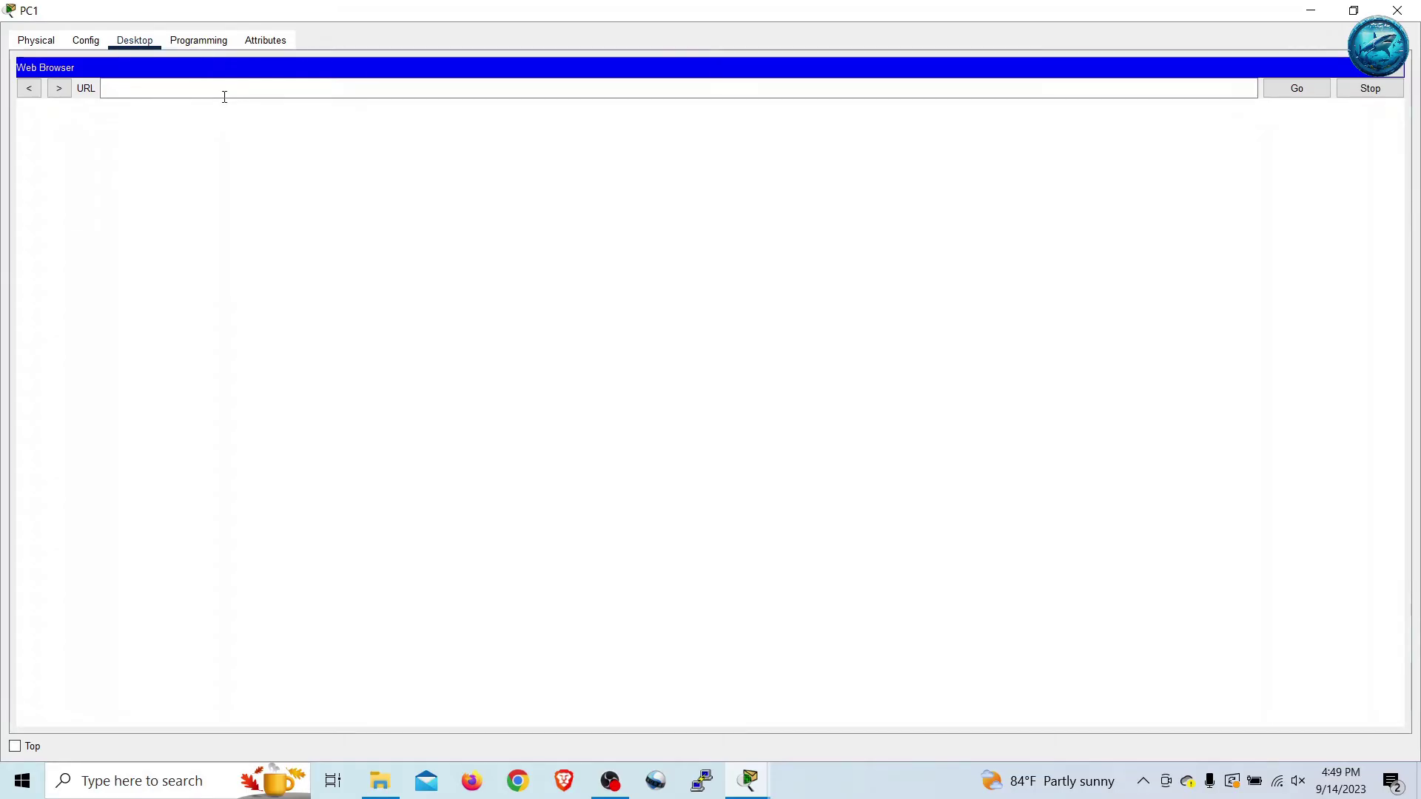
click(227, 91)
text(http)
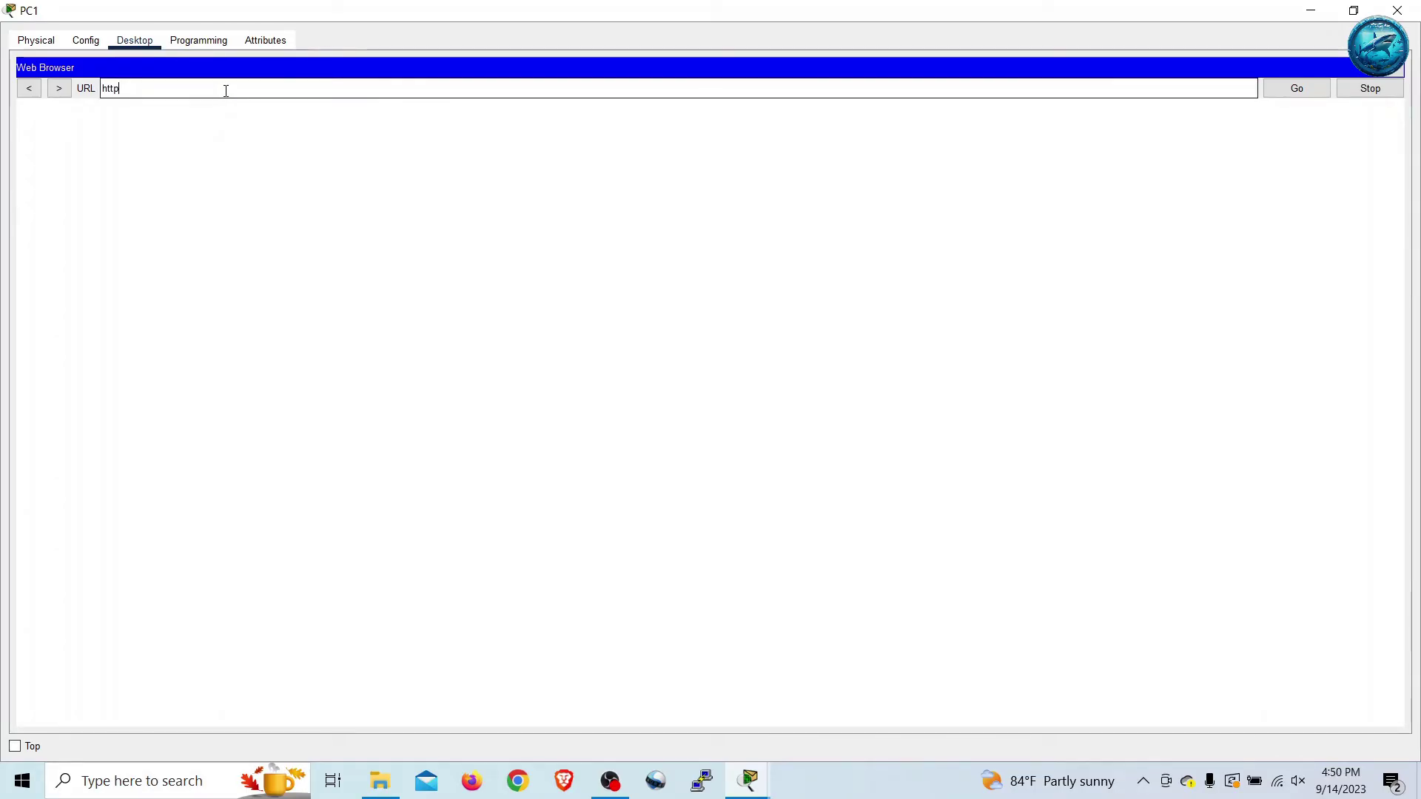
text(://www.letslearn.com)
click(1289, 89)
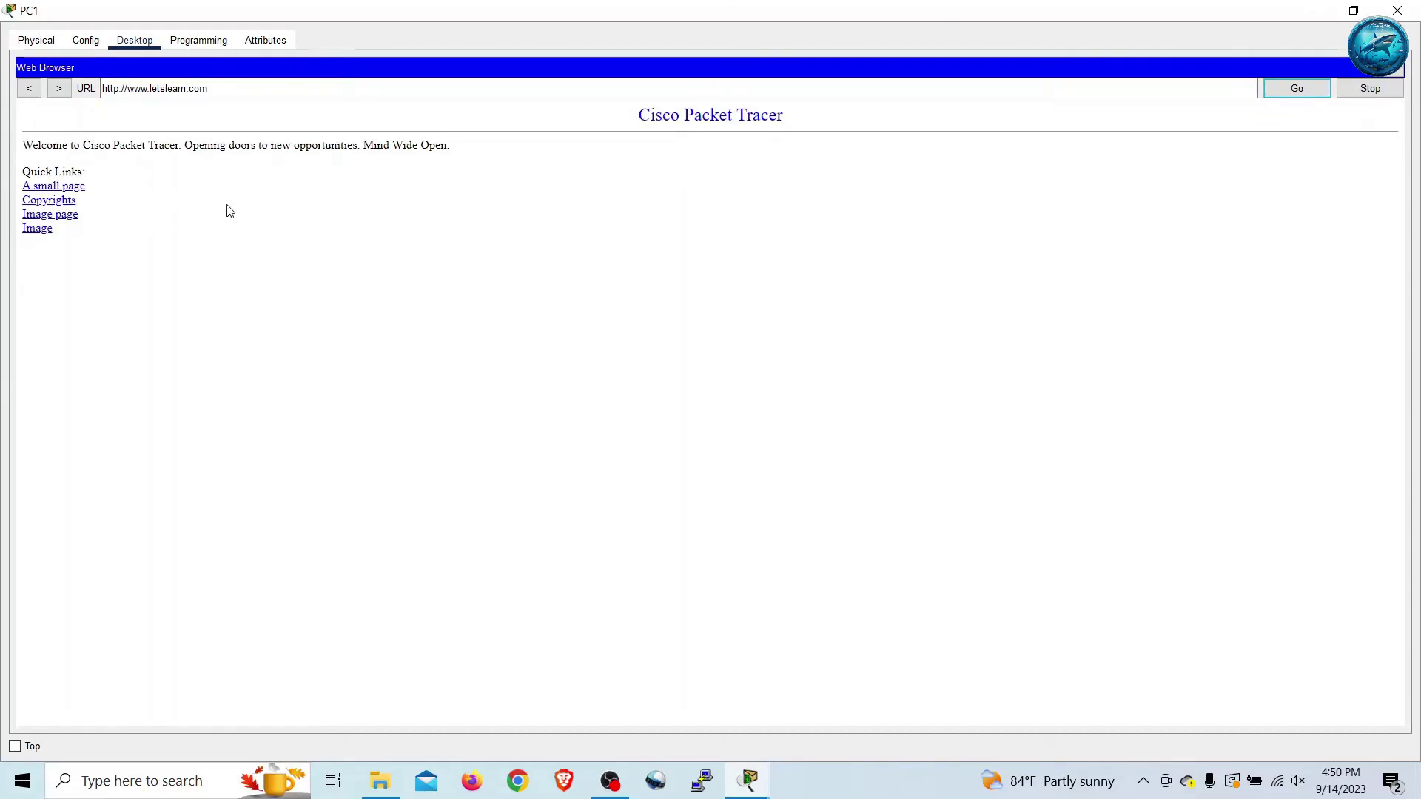
click(70, 189)
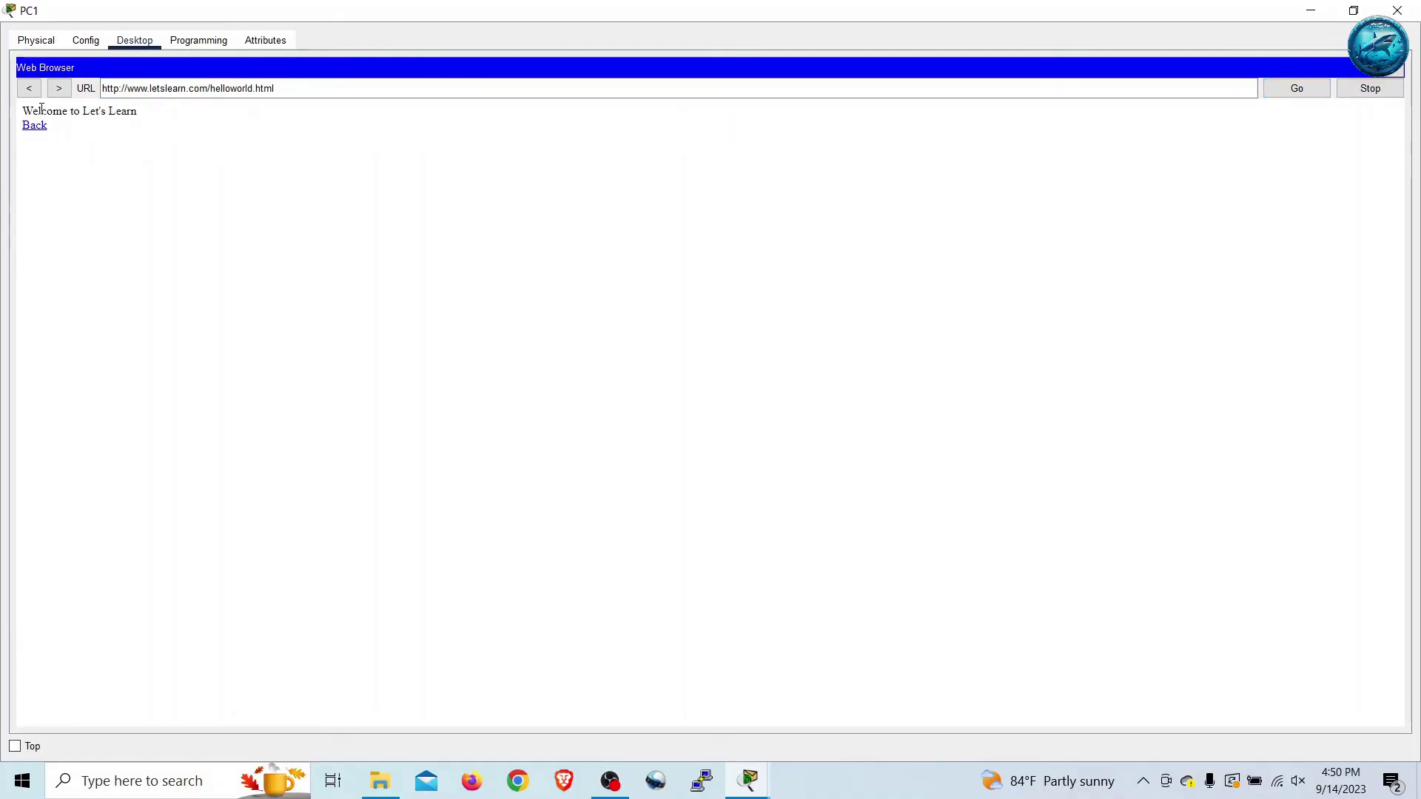
drag(138, 111, 22, 110)
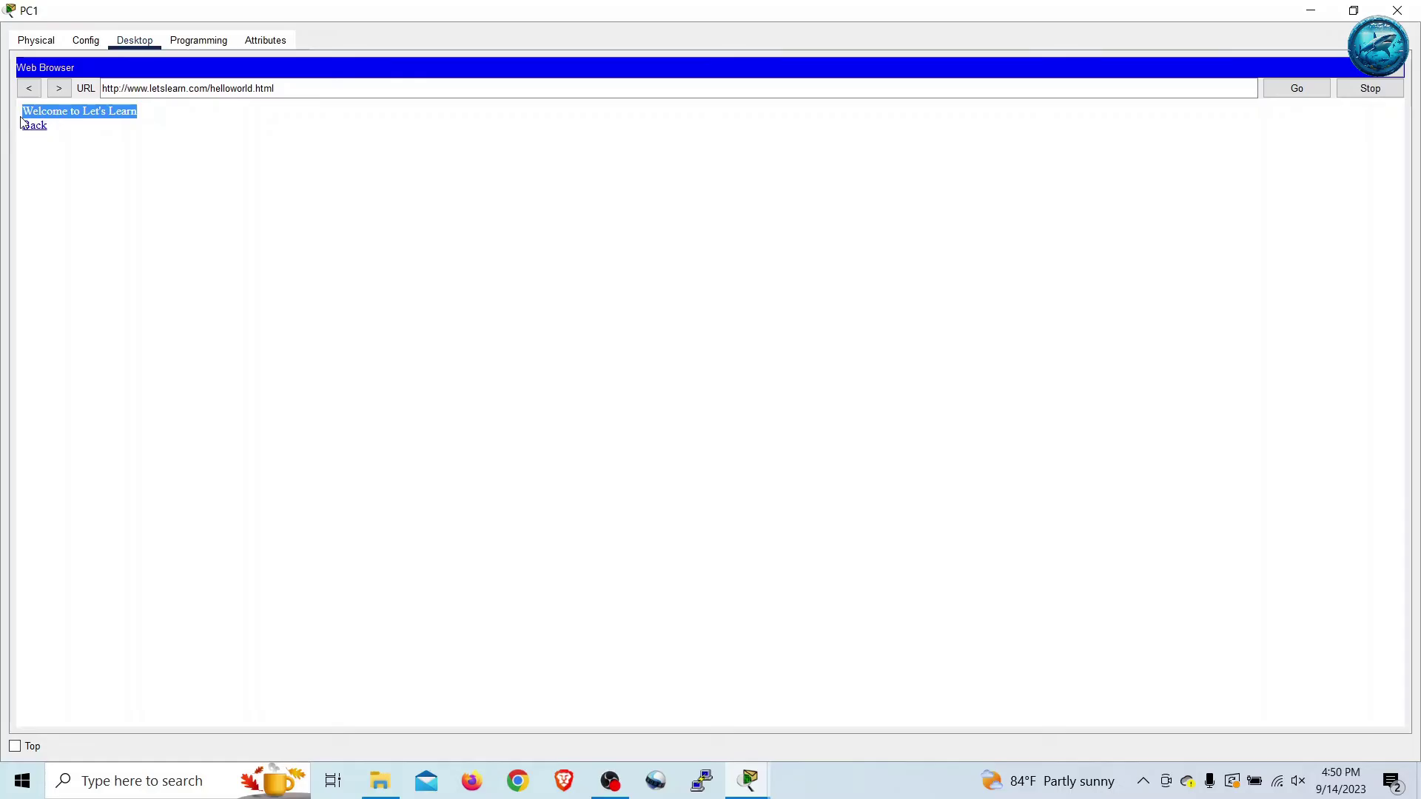
click(31, 90)
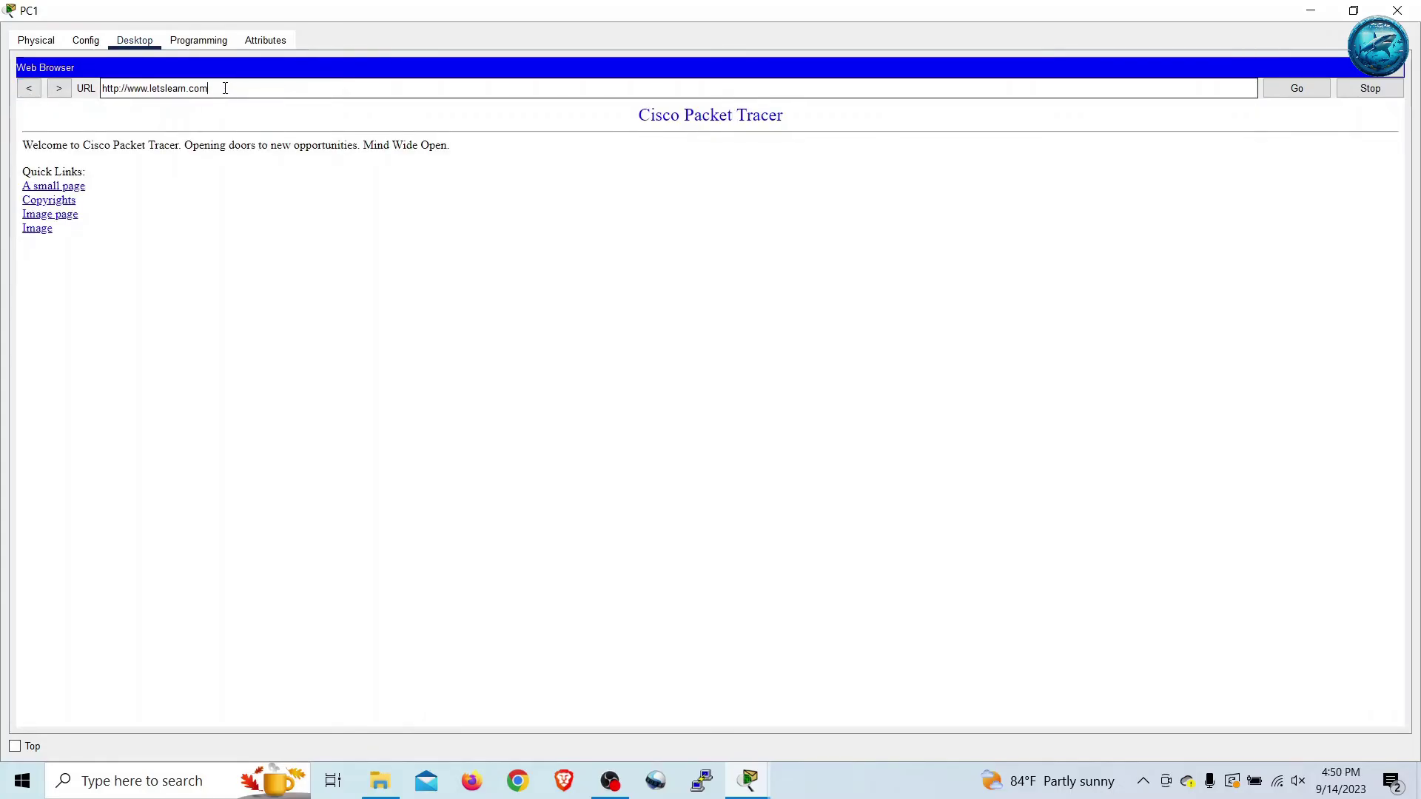
drag(226, 88, 103, 88)
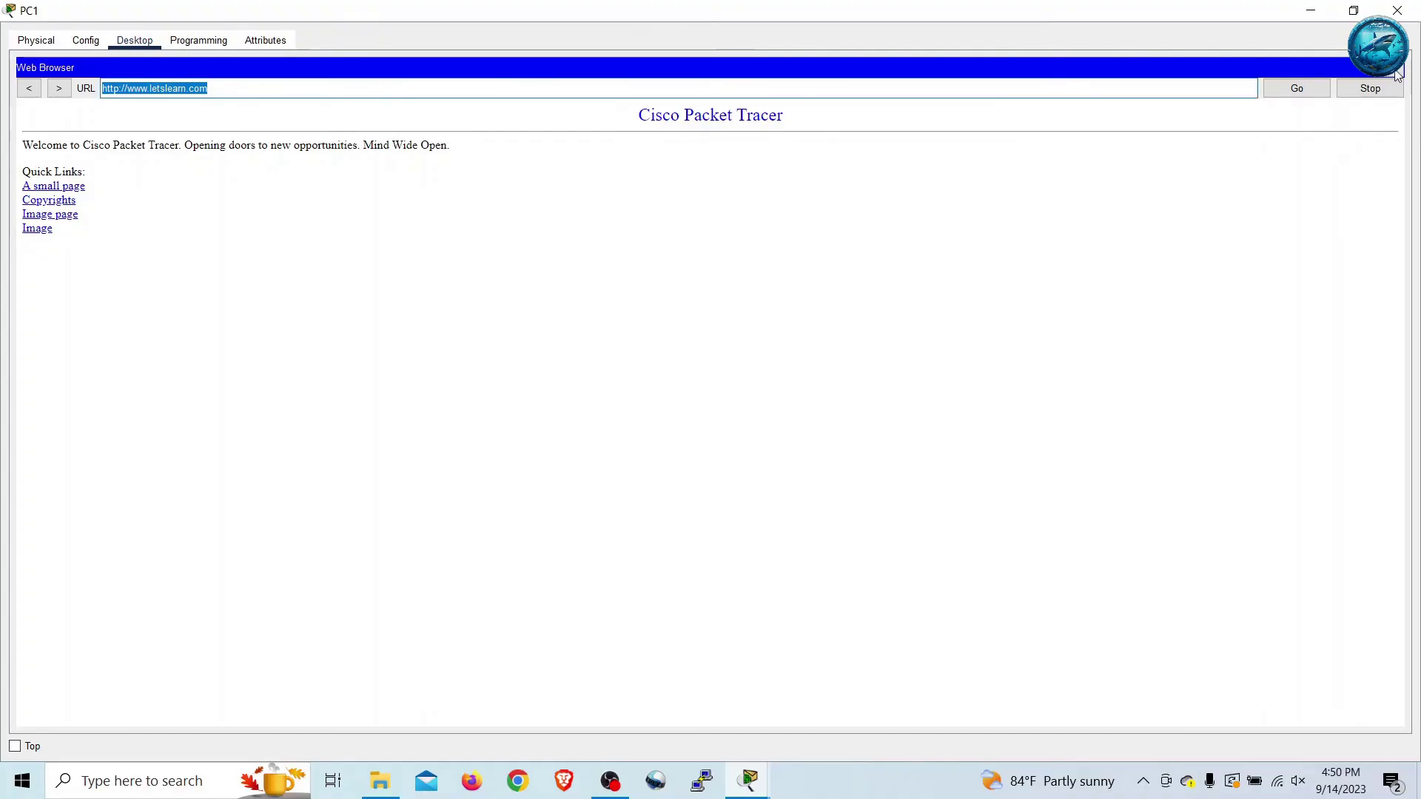
click(1397, 10)
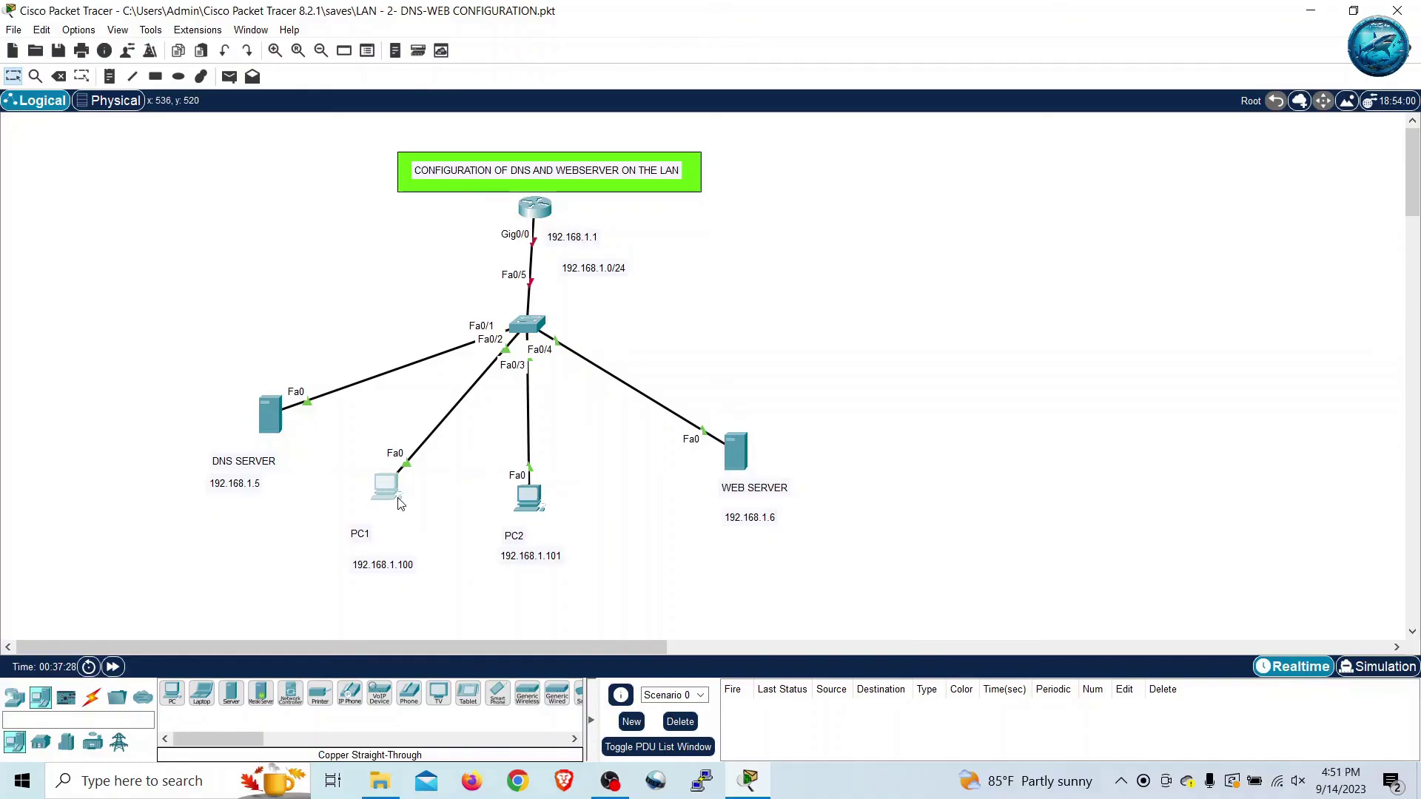
mouse_move(402, 489)
mouse_move(259, 429)
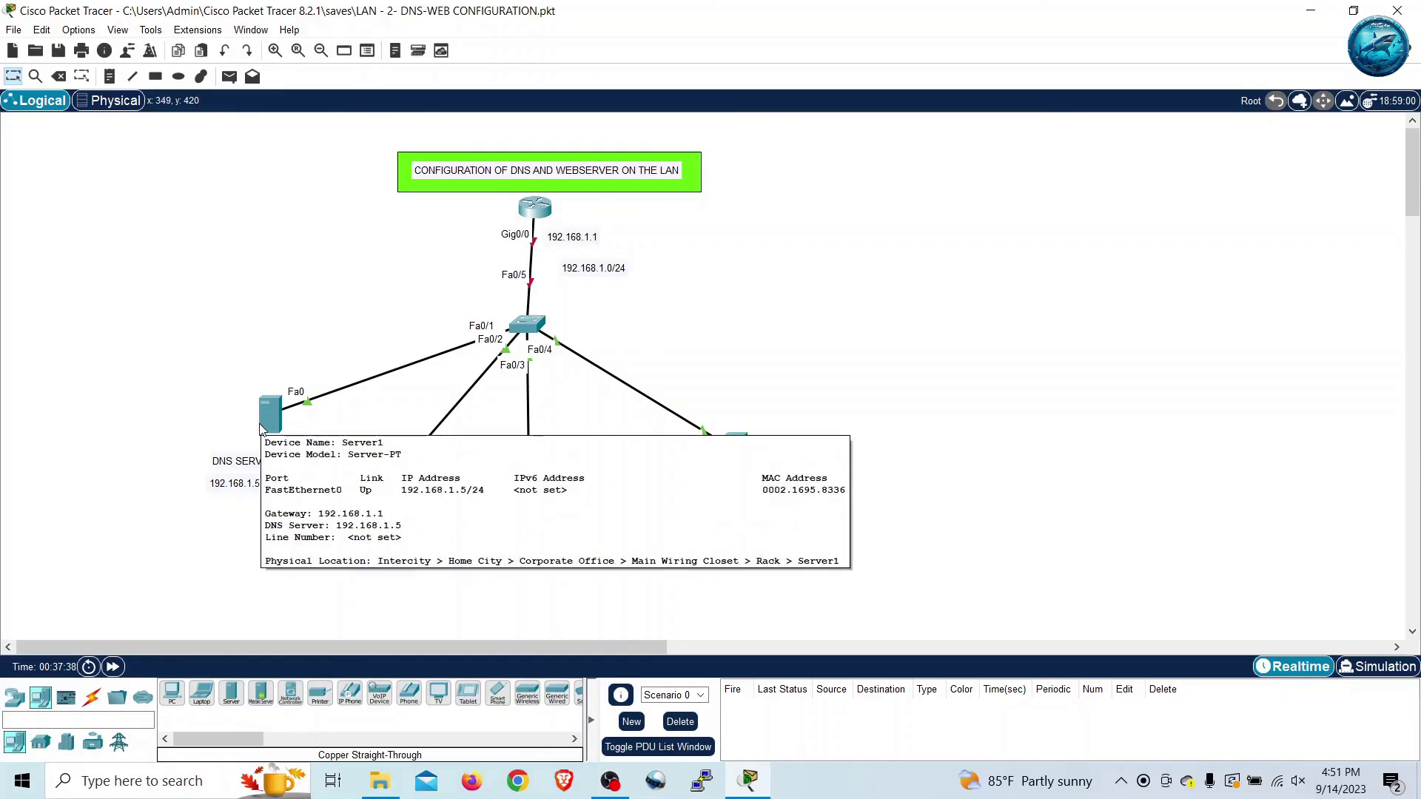